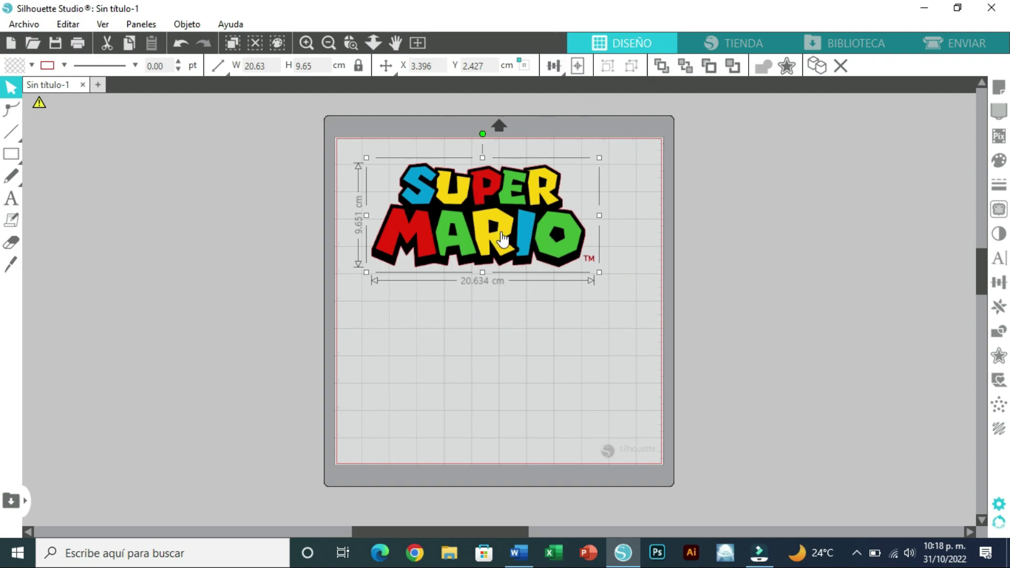
# - Move the Super Mario logo to the mat's upper-left corner and enlarge it proportionally to about 29.3 cm wide
pyautogui.moveTo(528, 244); pyautogui.dragTo(499, 217)
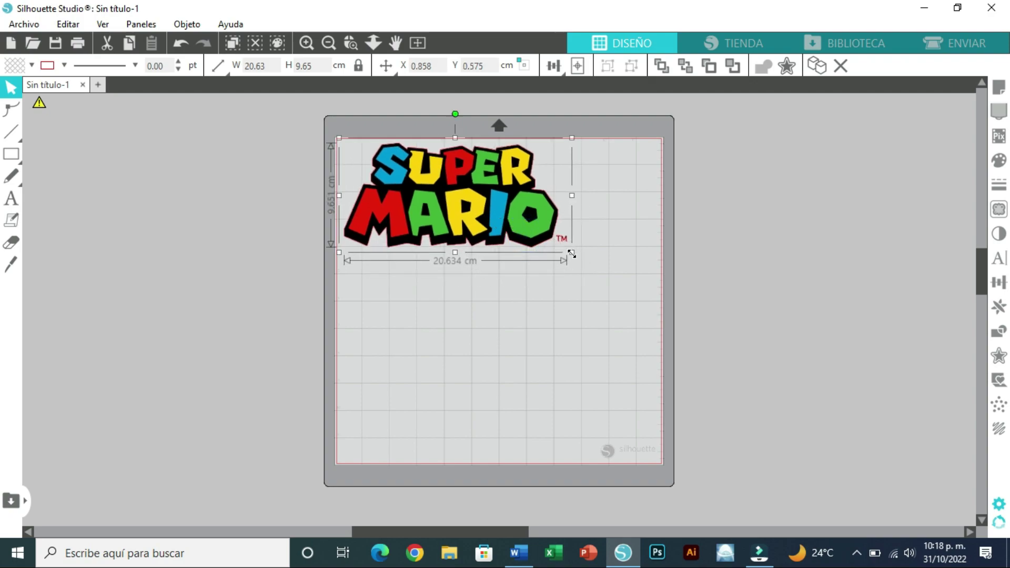
pyautogui.moveTo(572, 253); pyautogui.dragTo(663, 303)
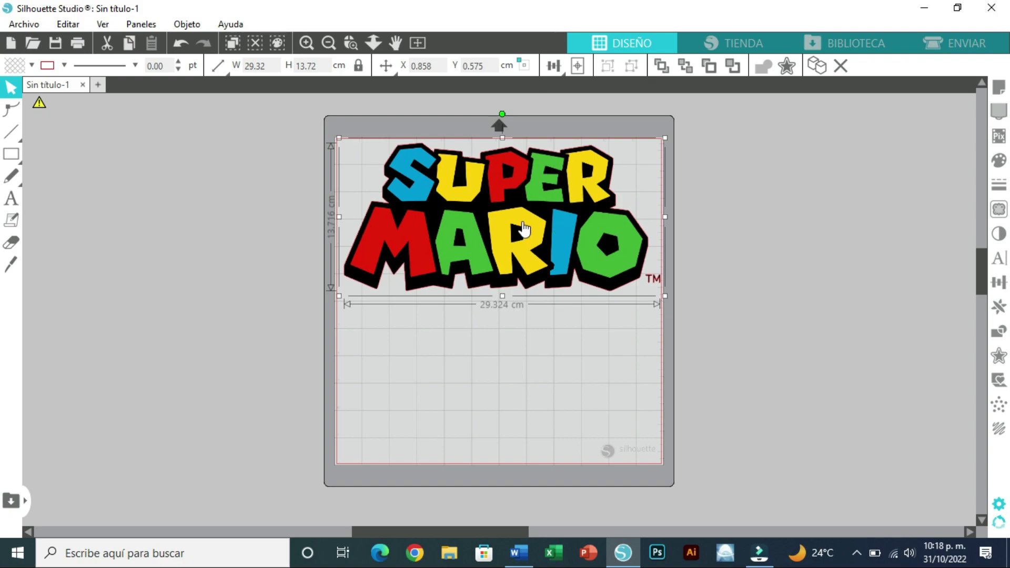
# - Select a trace area of about 32.4 by 16.5 cm around the whole Super Mario logo
pyautogui.click(996, 210)
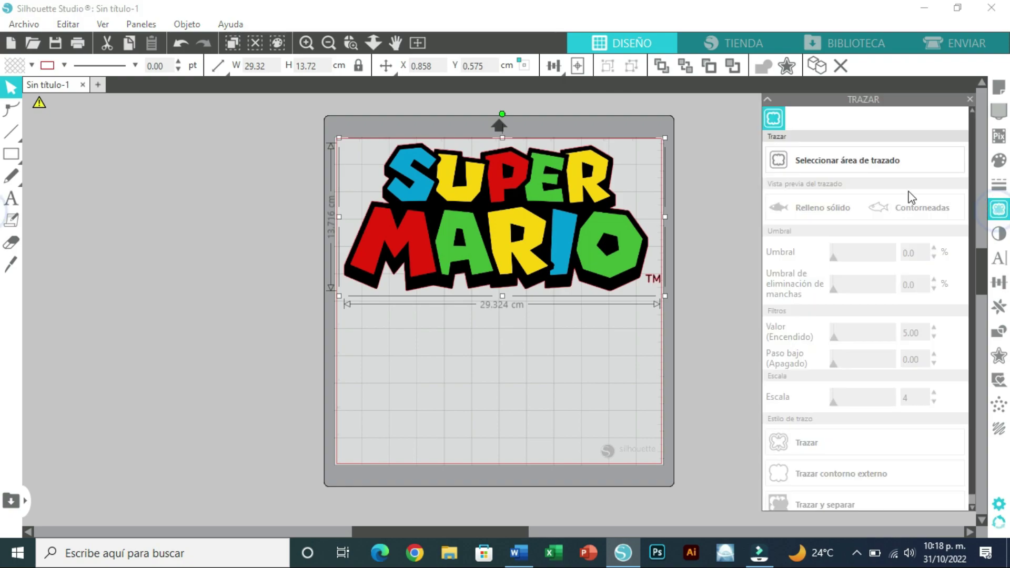
pyautogui.click(804, 159)
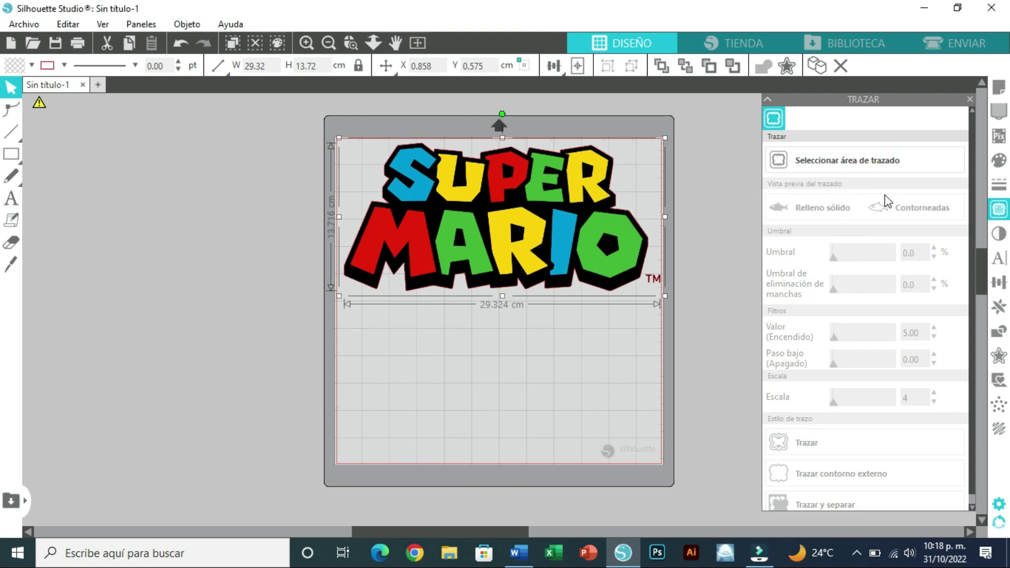
pyautogui.click(897, 169)
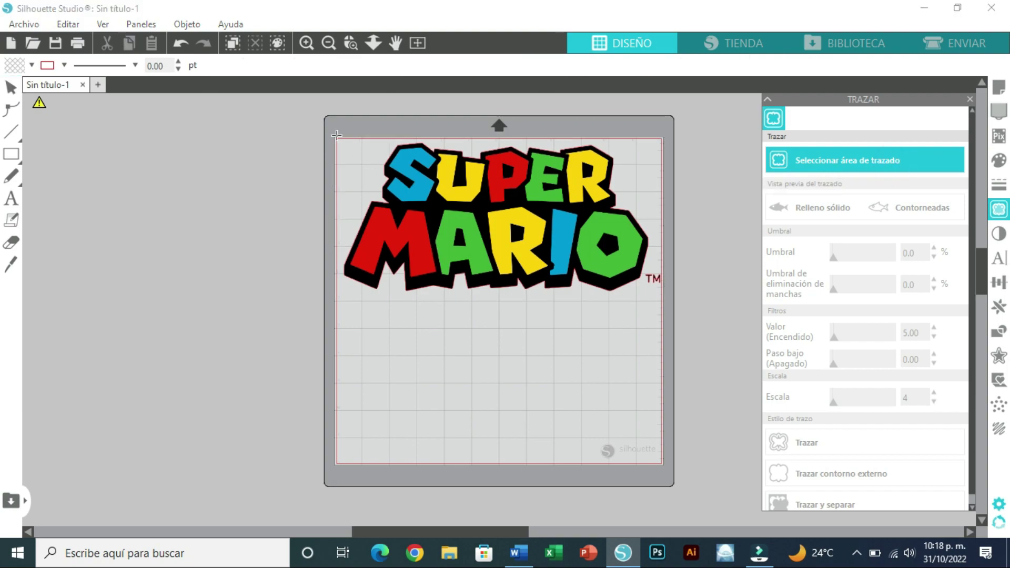
pyautogui.moveTo(327, 125); pyautogui.dragTo(678, 305)
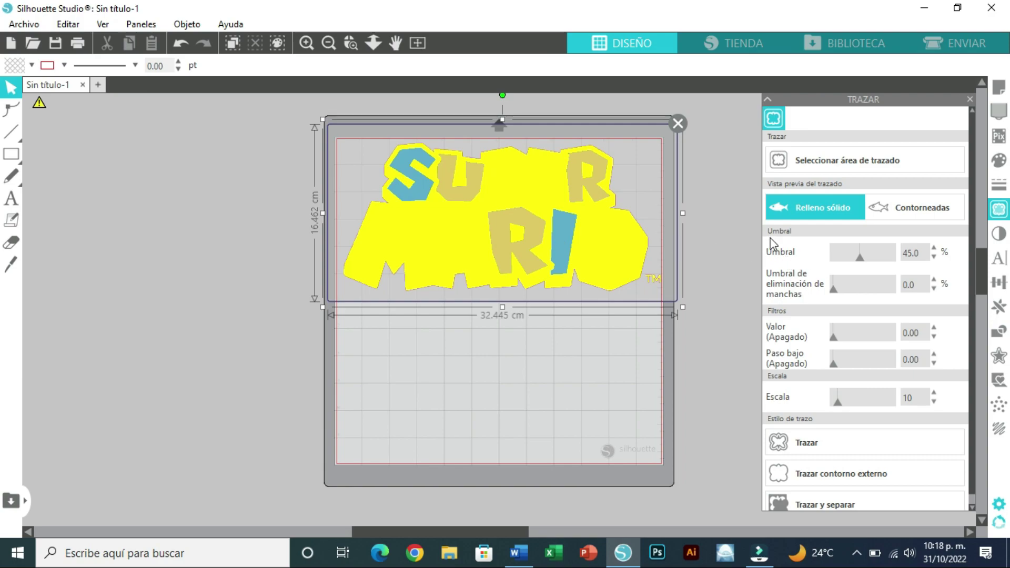
# - Set the trace threshold to 30 % and the scale to 4, and trace the logo with the plain Trazar style
pyautogui.click(850, 249)
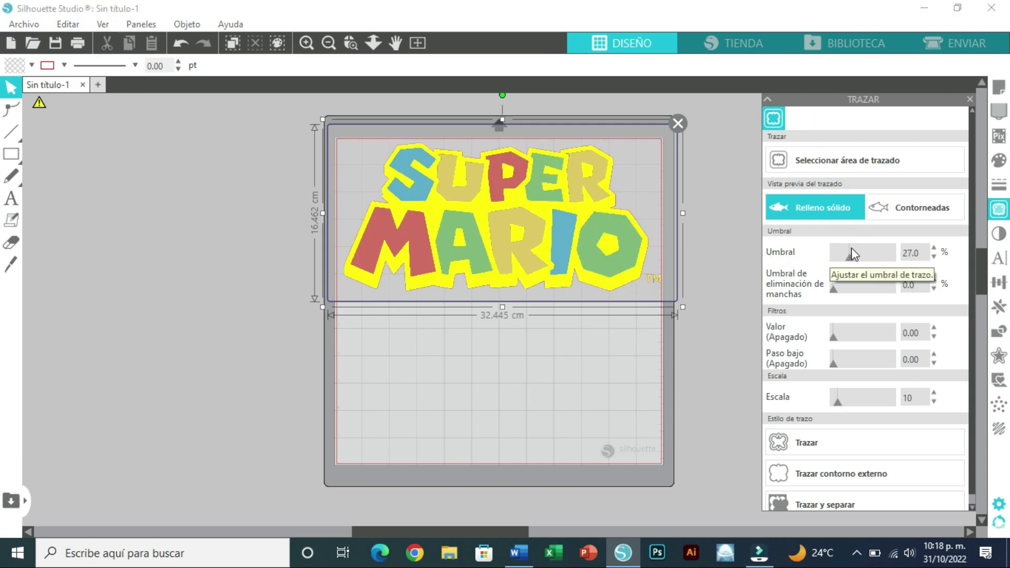
pyautogui.moveTo(853, 250); pyautogui.dragTo(857, 251)
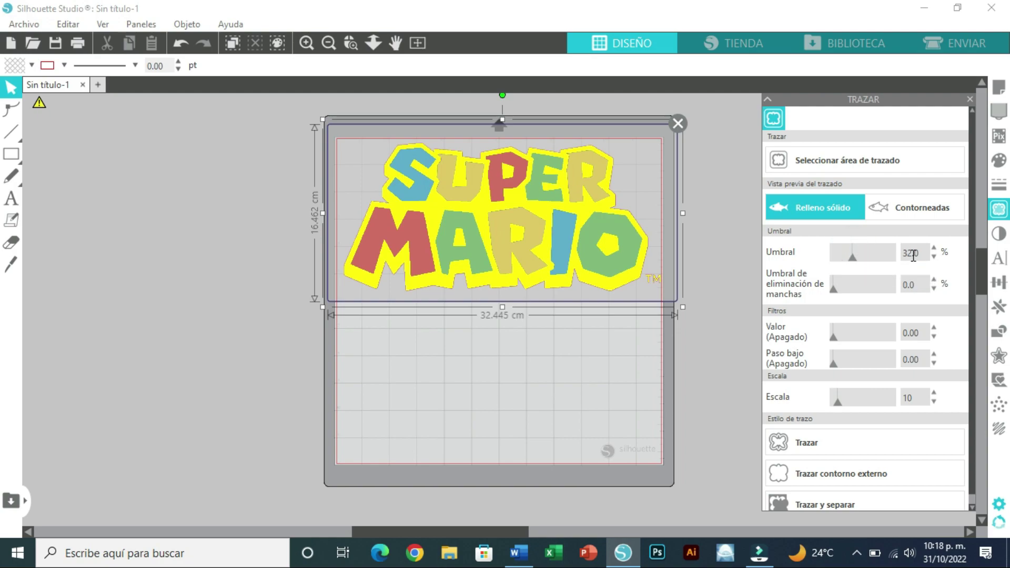
pyautogui.click(933, 258)
pyautogui.click(933, 258)
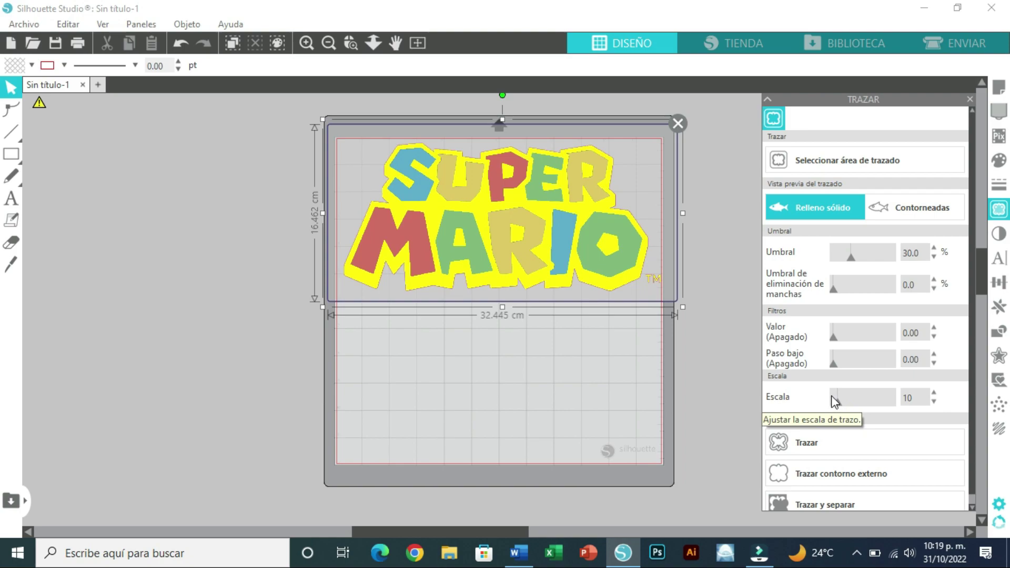
pyautogui.moveTo(834, 401); pyautogui.dragTo(822, 410)
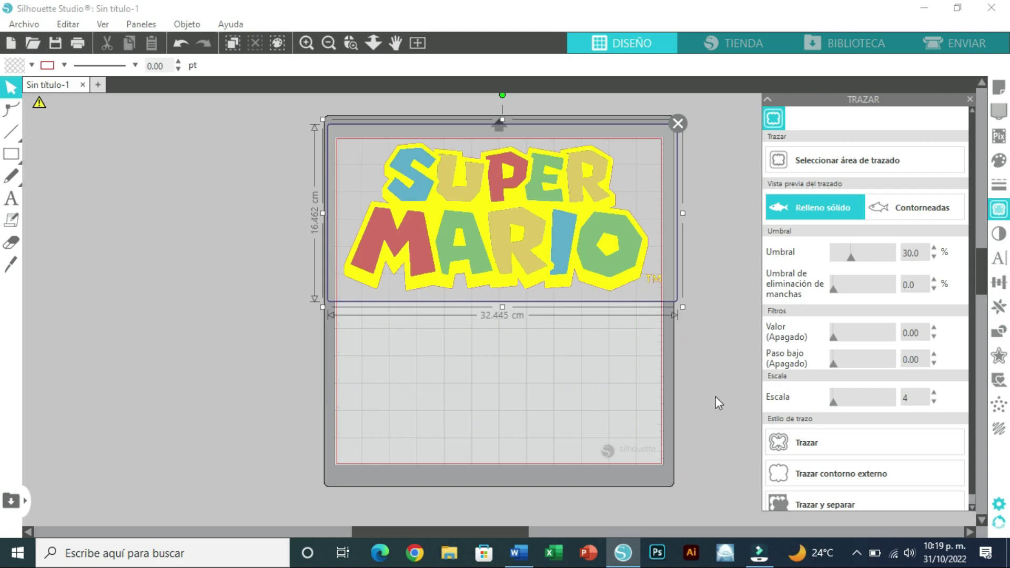
pyautogui.click(807, 443)
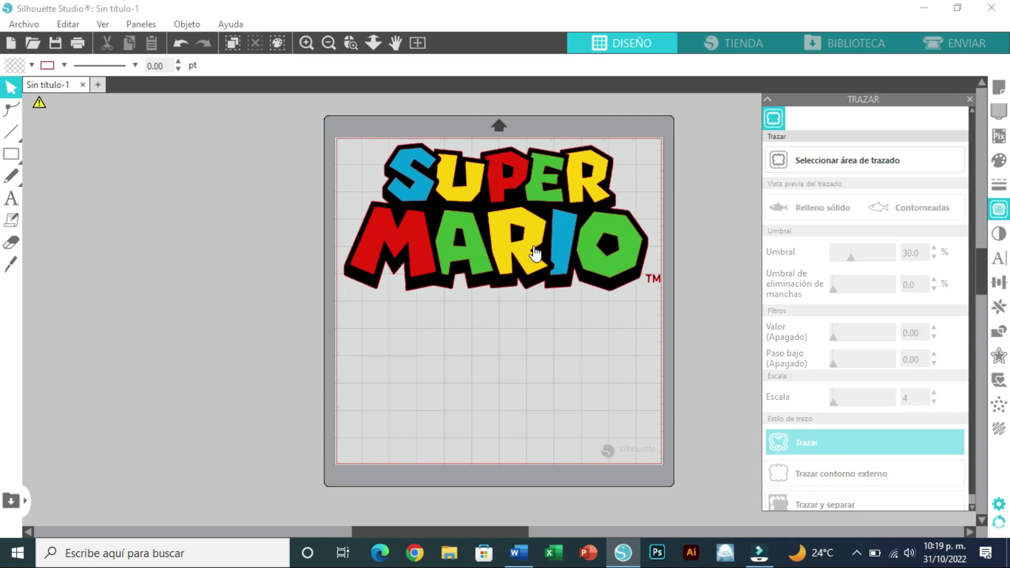
# - Move the original logo image off the mat to its left, leaving the traced outlines in place
pyautogui.click(533, 239)
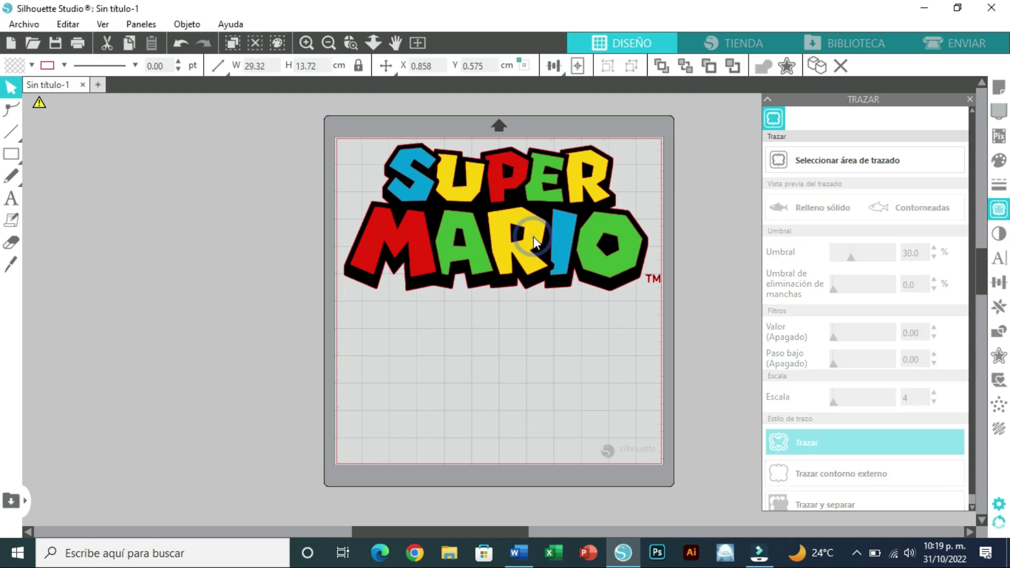
pyautogui.moveTo(534, 237)
pyautogui.mouseDown()
pyautogui.moveTo(355, 298)
pyautogui.moveTo(289, 343)
pyautogui.moveTo(221, 365)
pyautogui.moveTo(164, 360)
pyautogui.mouseUp()
pyautogui.click(379, 326)
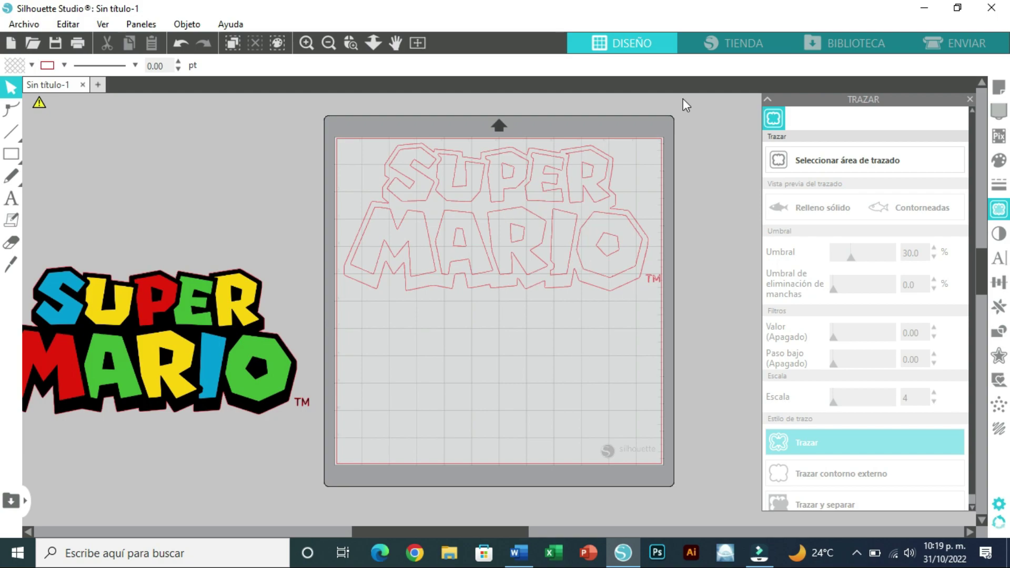
# - Release the compound path of the traced logo into separate shapes and deselect them
pyautogui.click(636, 280)
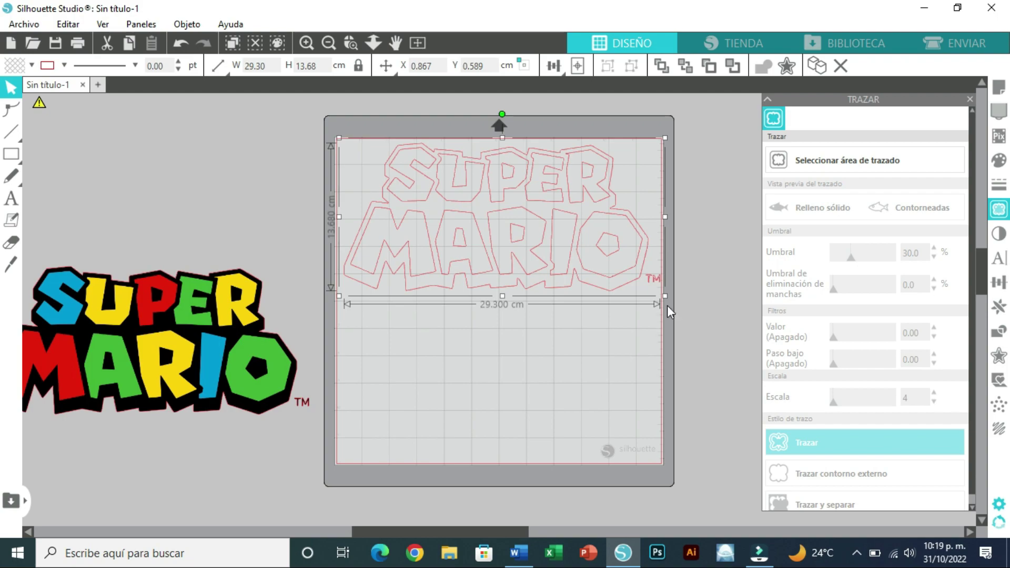
pyautogui.rightClick(627, 284)
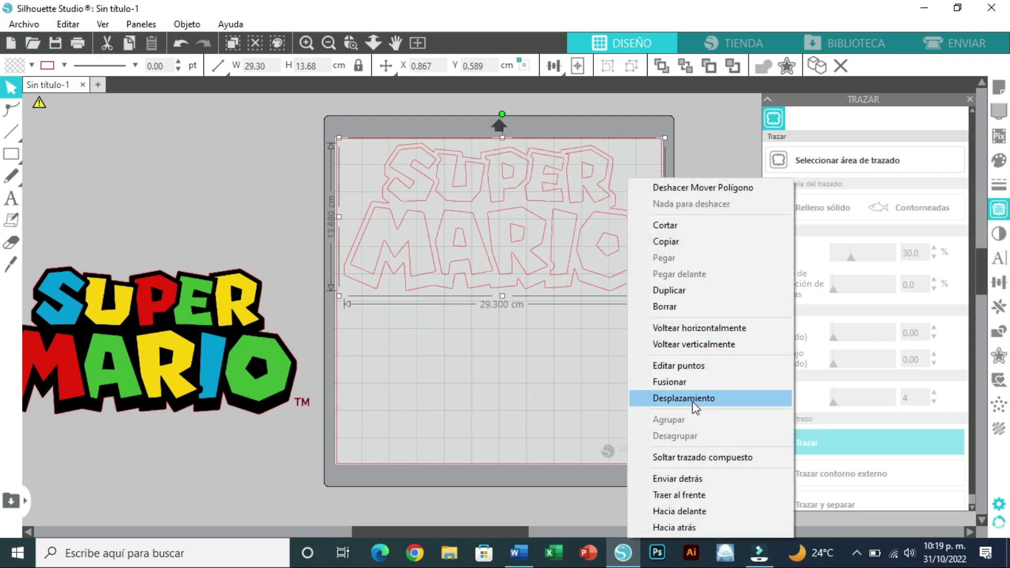
pyautogui.click(689, 457)
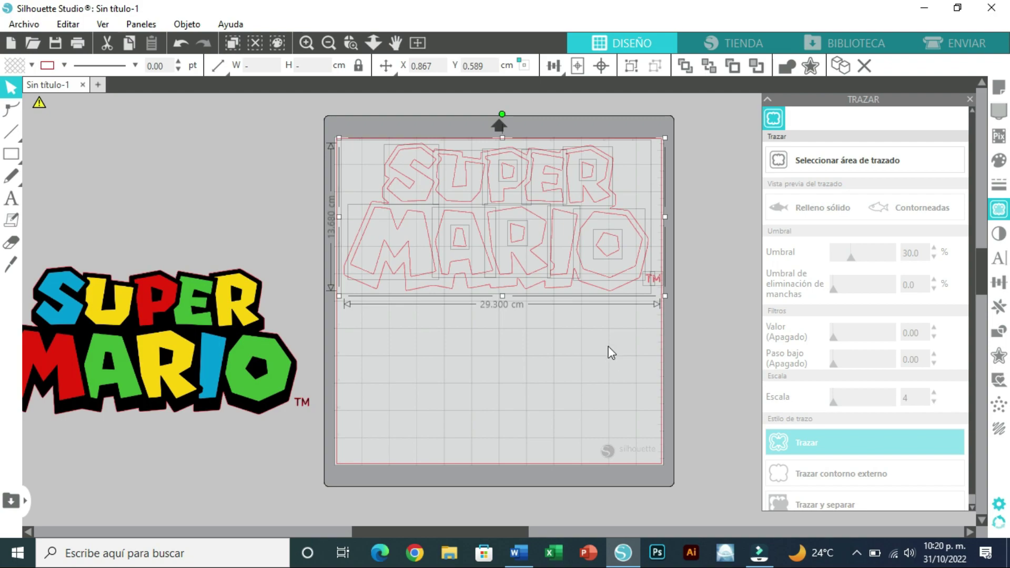
pyautogui.click(575, 326)
# - Fill the R of SUPER with yellow and the E with green, using the recently used fill colors
pyautogui.click(998, 161)
pyautogui.click(625, 284)
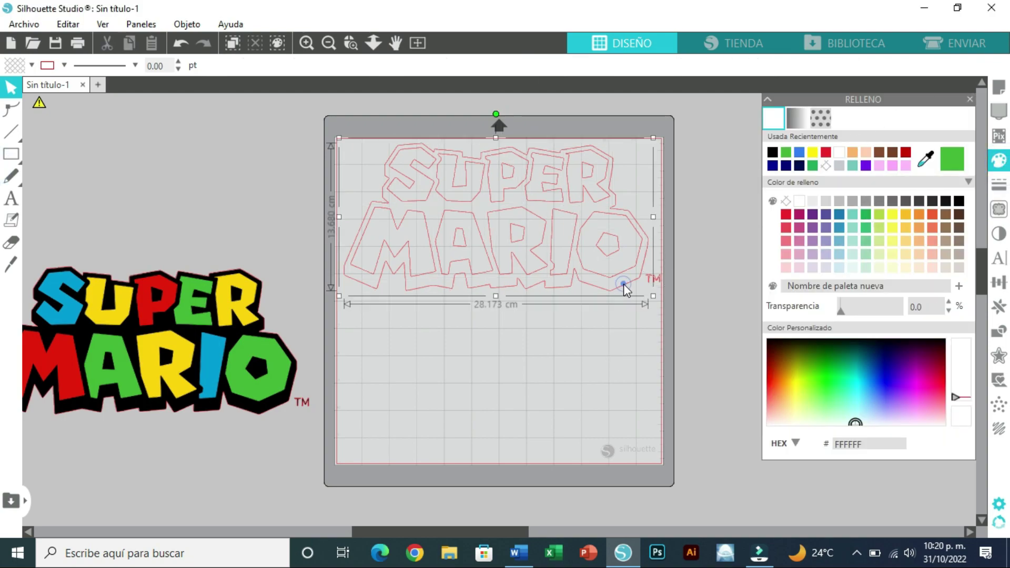
pyautogui.click(597, 202)
pyautogui.click(812, 153)
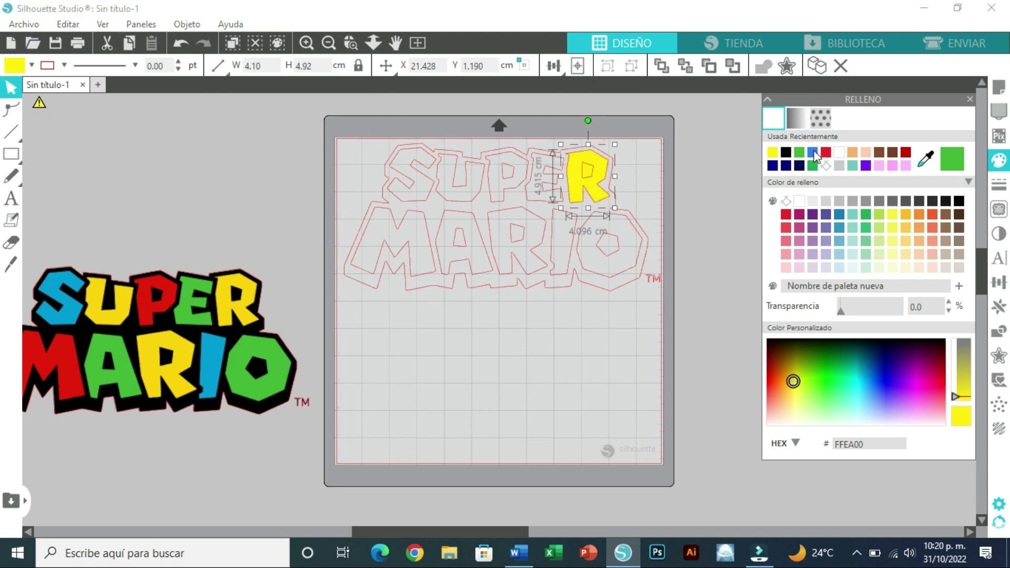
pyautogui.click(524, 203)
pyautogui.click(786, 153)
# - Fill the P of SUPER with red and the inner holes of its P and R with black
pyautogui.click(487, 198)
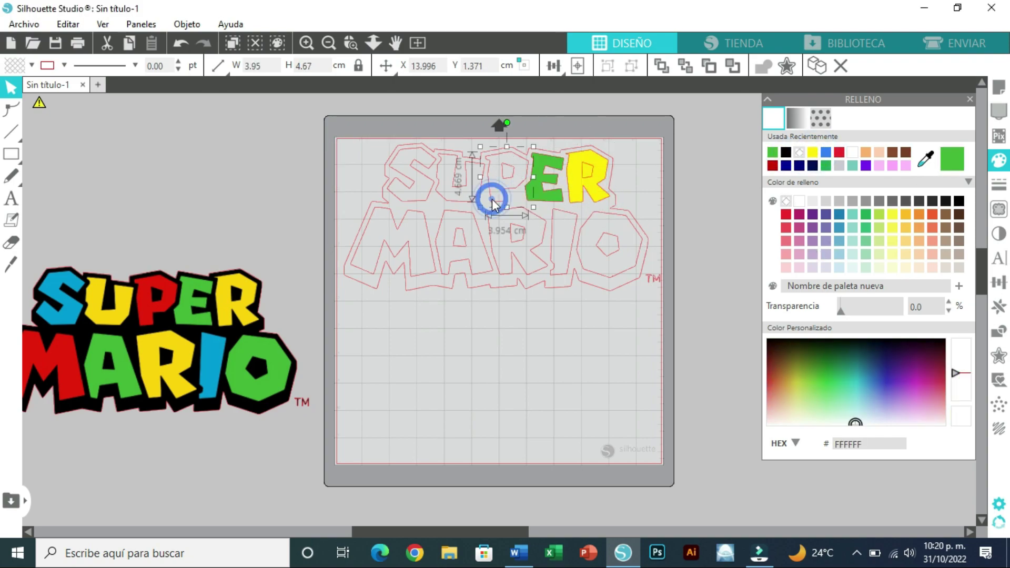
pyautogui.click(773, 152)
pyautogui.click(495, 170)
pyautogui.click(581, 173)
pyautogui.click(772, 152)
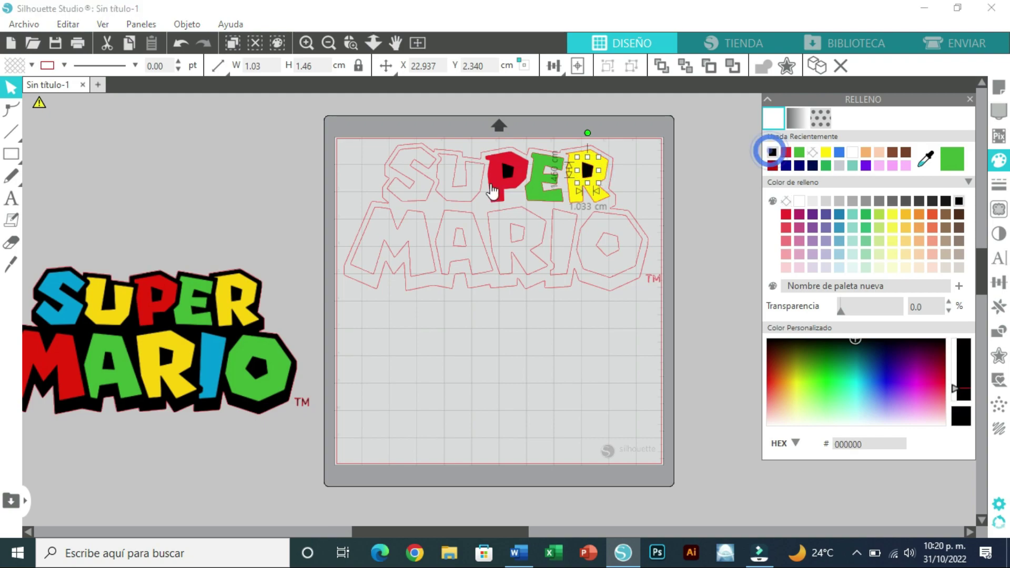
# - Fill the U of SUPER with yellow and the S with blue
pyautogui.click(460, 182)
pyautogui.click(825, 152)
pyautogui.click(410, 174)
pyautogui.click(839, 153)
# - Fill the M of MARIO with red, the A with green and the hole of the A with black
pyautogui.click(372, 244)
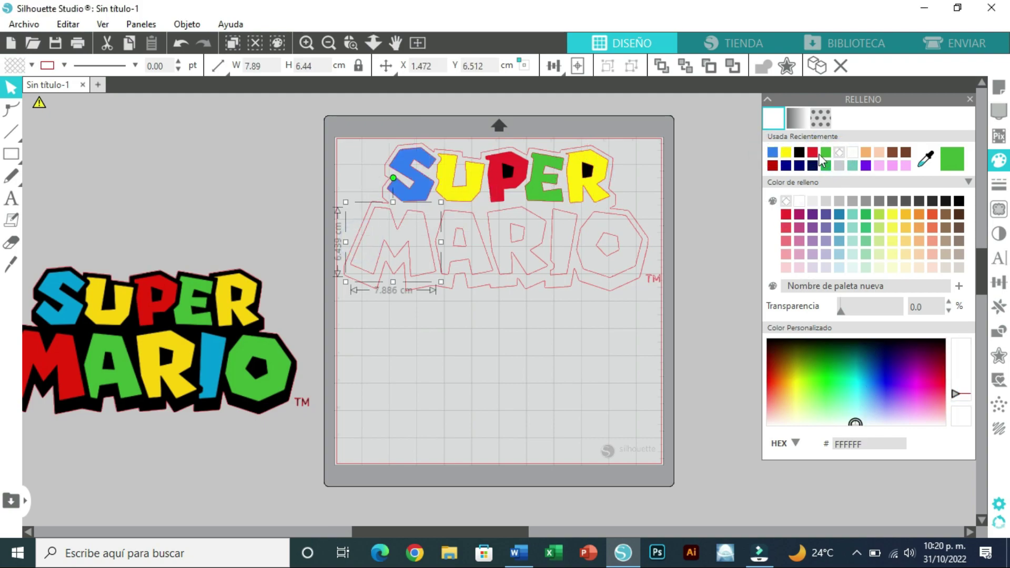
pyautogui.click(786, 152)
pyautogui.click(473, 266)
pyautogui.click(772, 153)
pyautogui.click(464, 241)
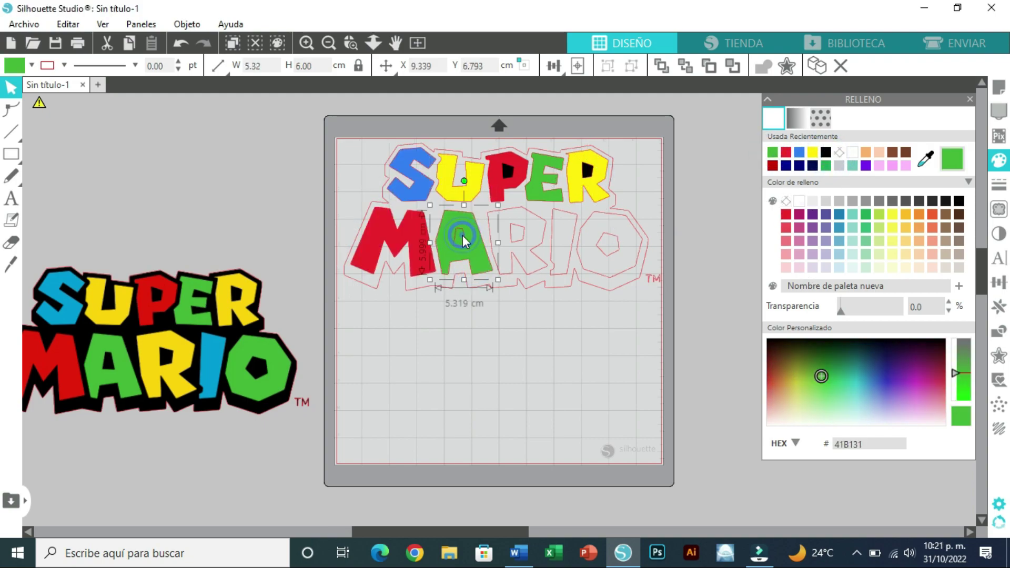
pyautogui.click(825, 152)
# - Fill the R of MARIO with yellow, the I with blue and the O with green
pyautogui.click(512, 269)
pyautogui.click(826, 153)
pyautogui.click(572, 245)
pyautogui.click(826, 153)
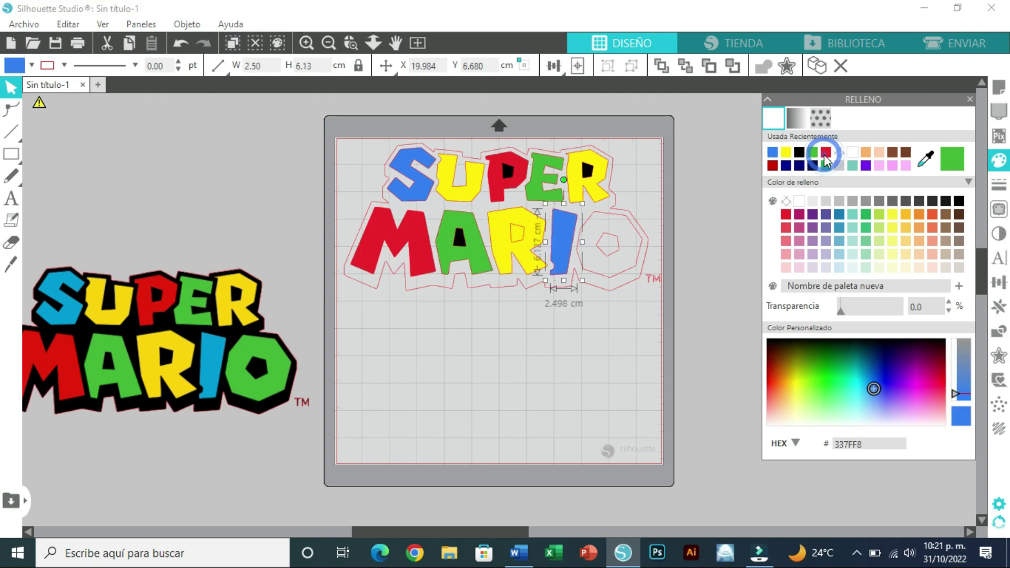
pyautogui.click(638, 238)
pyautogui.click(812, 153)
# - Fill the inner holes of the R and O in MARIO with black
pyautogui.click(520, 232)
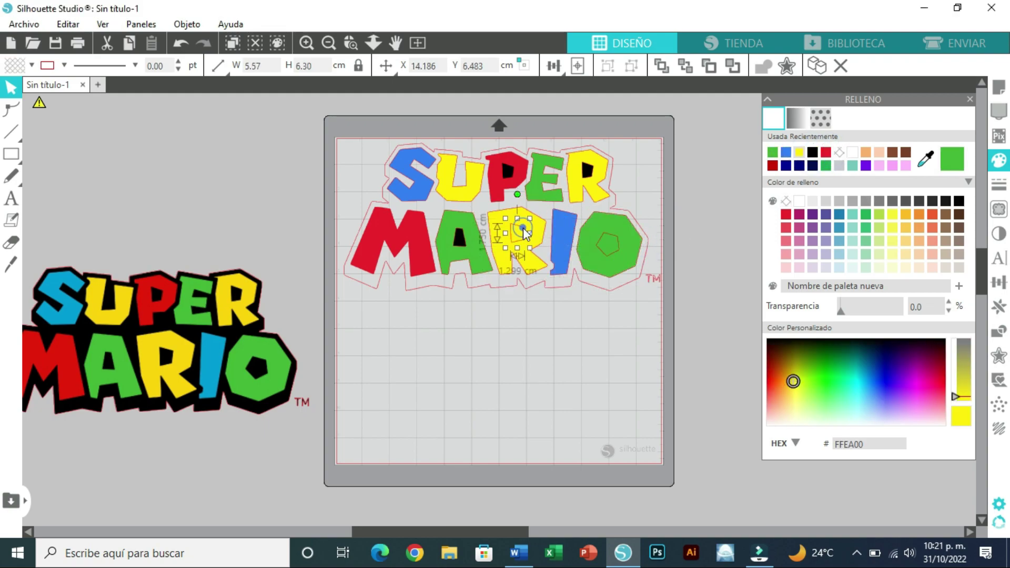
pyautogui.click(813, 152)
pyautogui.click(608, 244)
pyautogui.click(773, 153)
# - Fill the outer logo outline and the TM mark with black
pyautogui.hotkey('ctrl', 'a')
pyautogui.click(798, 163)
pyautogui.click(661, 304)
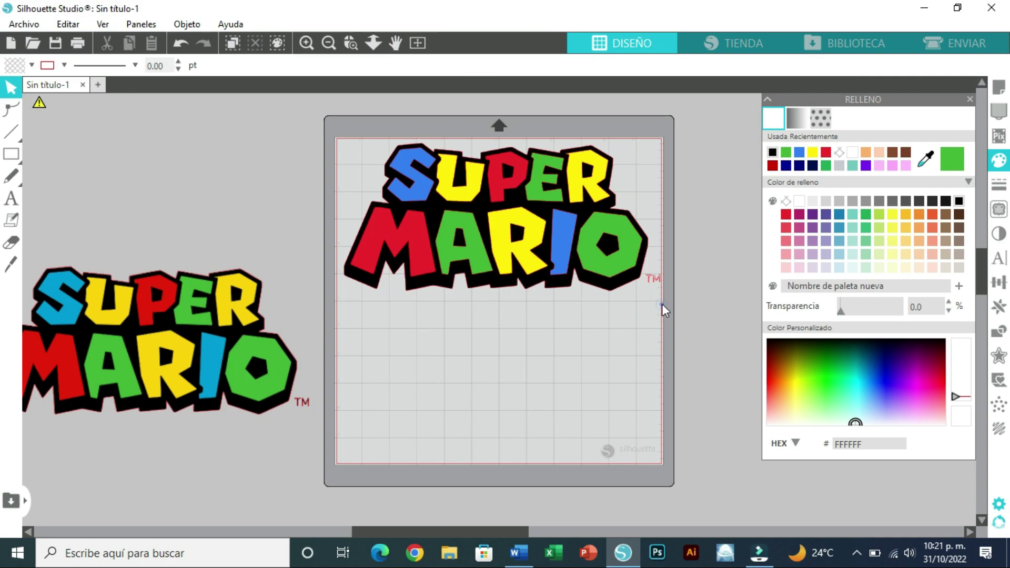
pyautogui.click(652, 279)
pyautogui.click(620, 308)
# - Select all the colored logo shapes on the mat and flip them horizontally
pyautogui.moveTo(327, 114); pyautogui.dragTo(663, 321)
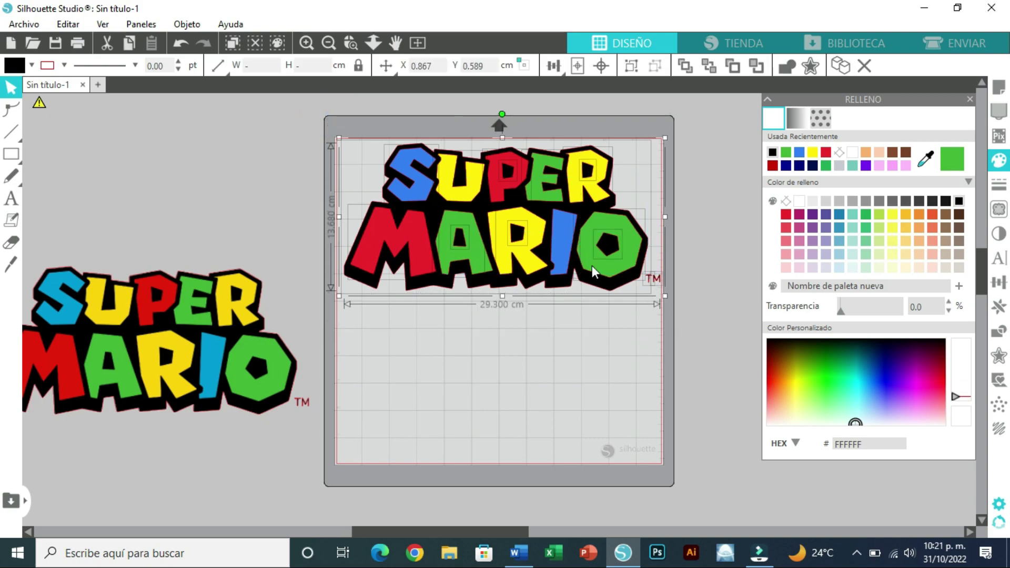
pyautogui.rightClick(566, 245)
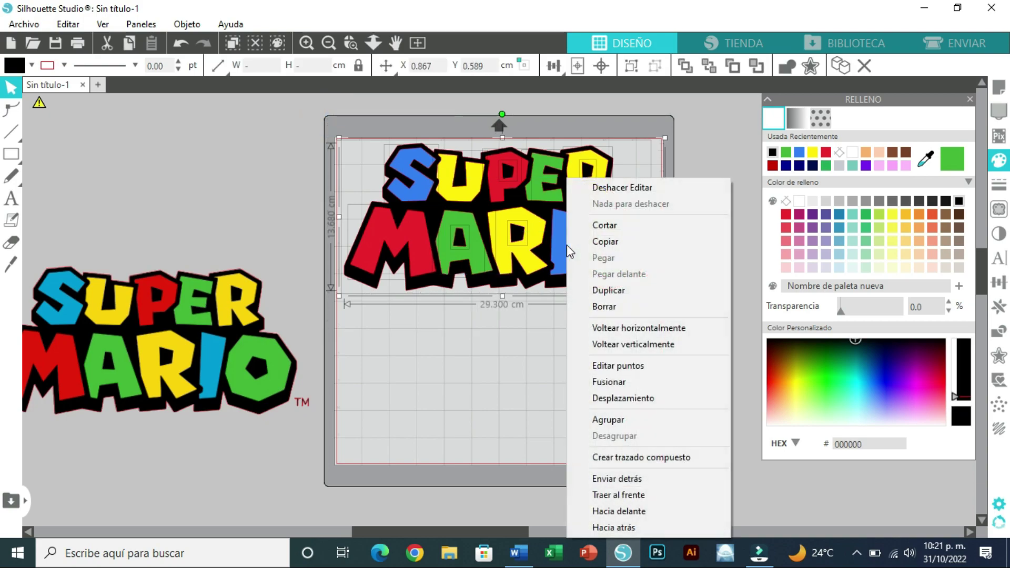
pyautogui.click(660, 327)
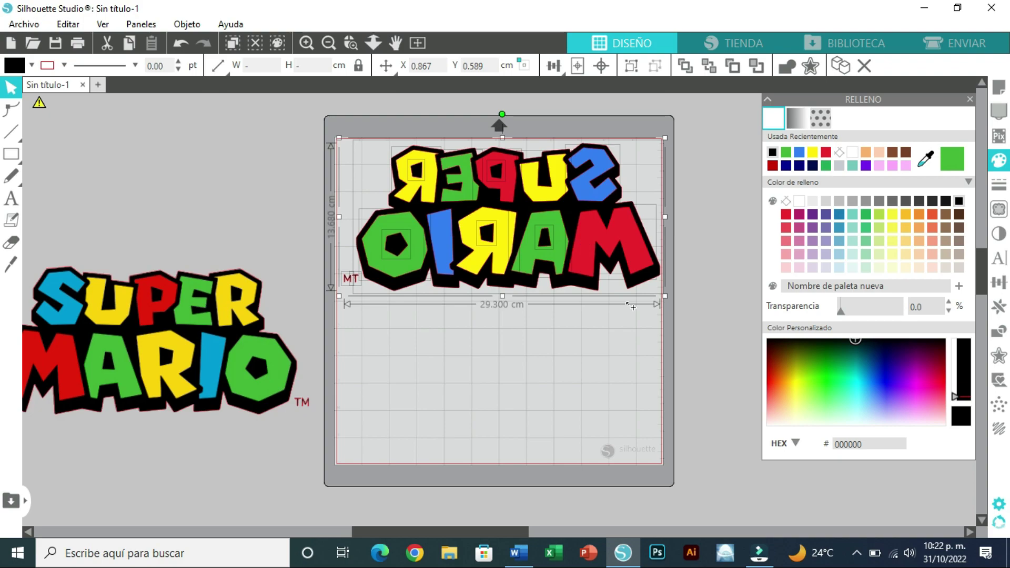
# - Place a copy of the mirrored logo off the mat to its lower right, group the copy and deselect it
pyautogui.moveTo(629, 305); pyautogui.dragTo(902, 469)
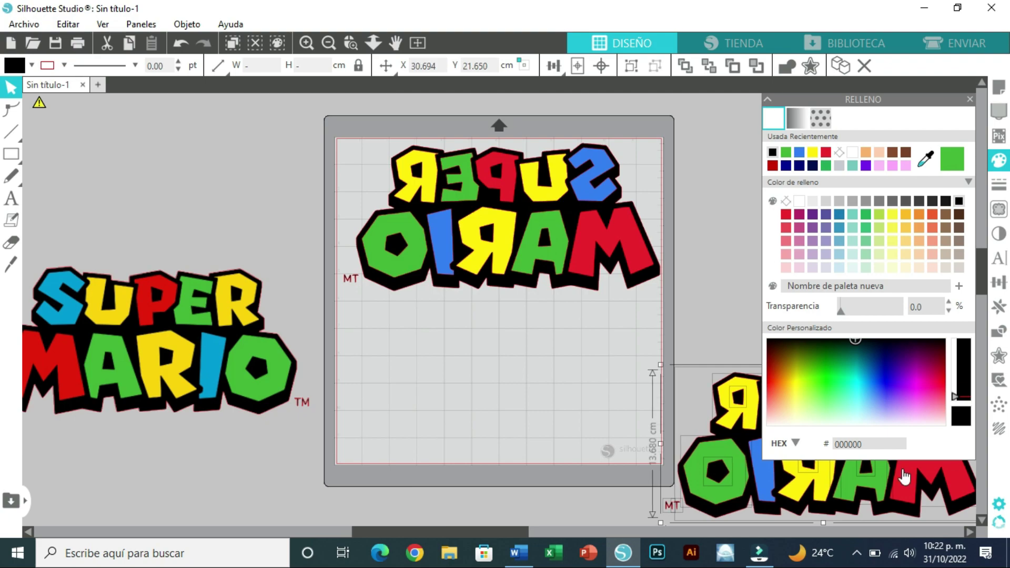
pyautogui.rightClick(735, 484)
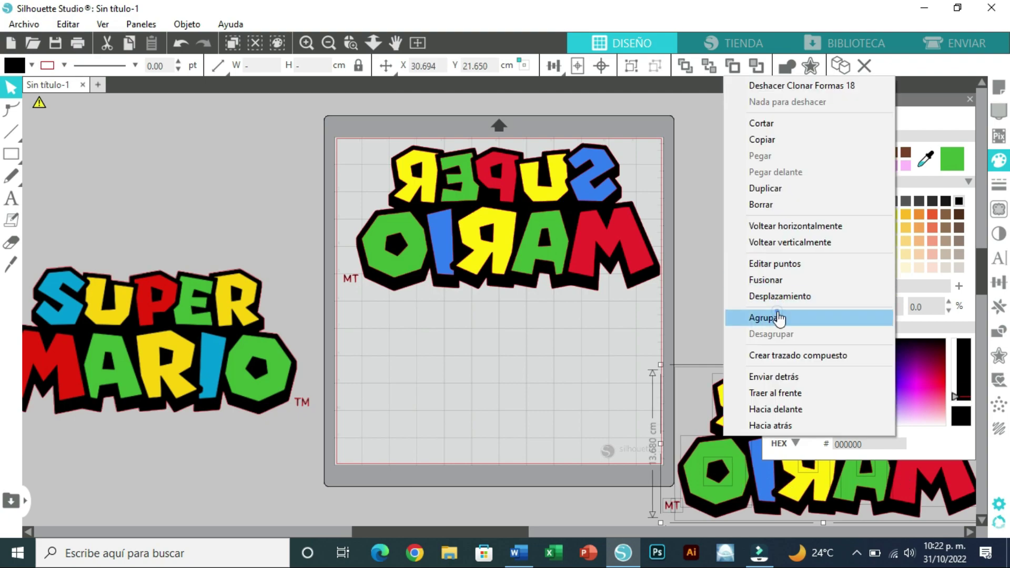
pyautogui.click(774, 318)
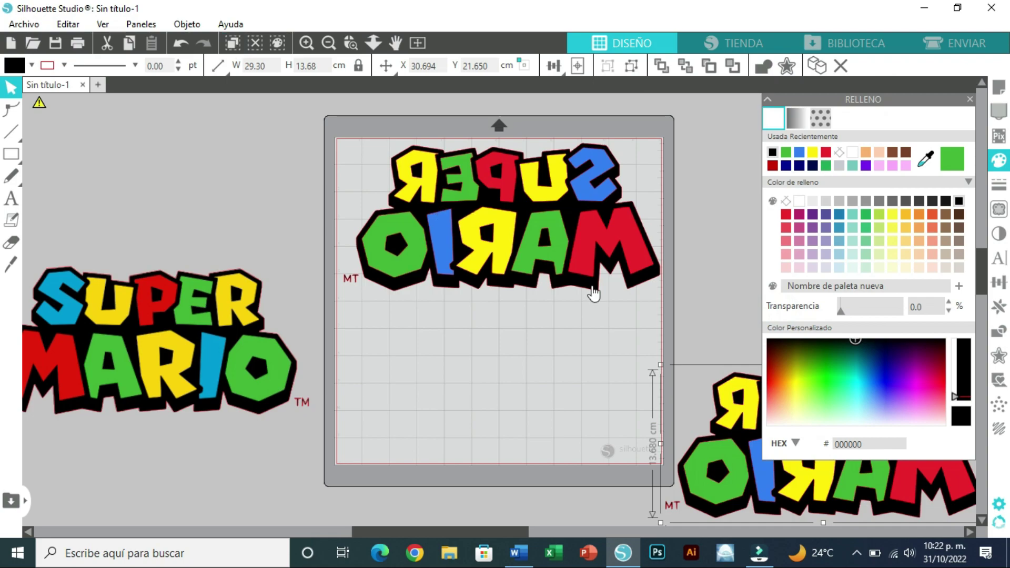
pyautogui.click(445, 348)
# - Use Select by Color with the by-fill option to select the black shapes, RGB (0,0,0)
pyautogui.click(71, 24)
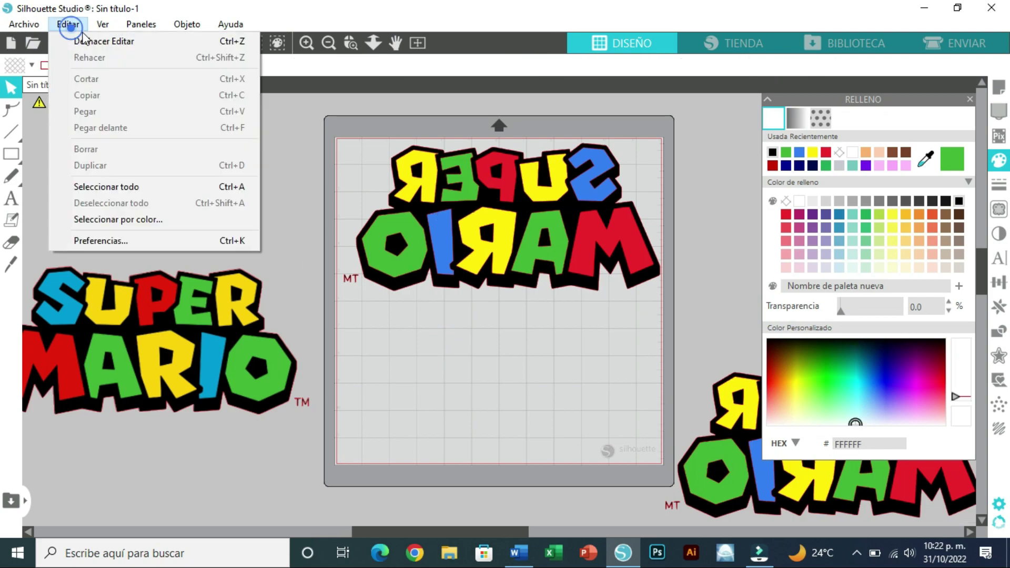
pyautogui.click(158, 219)
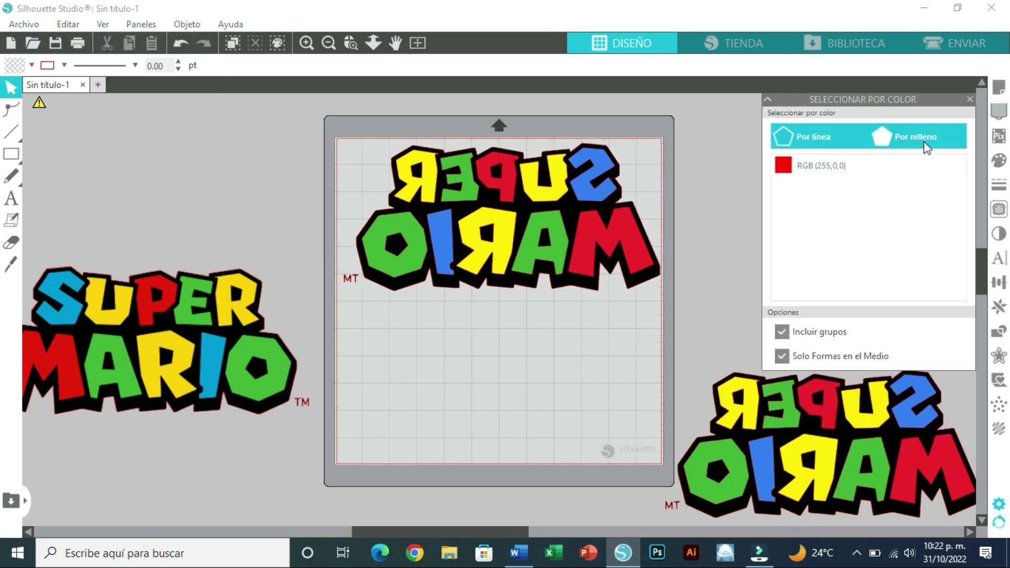
pyautogui.click(914, 147)
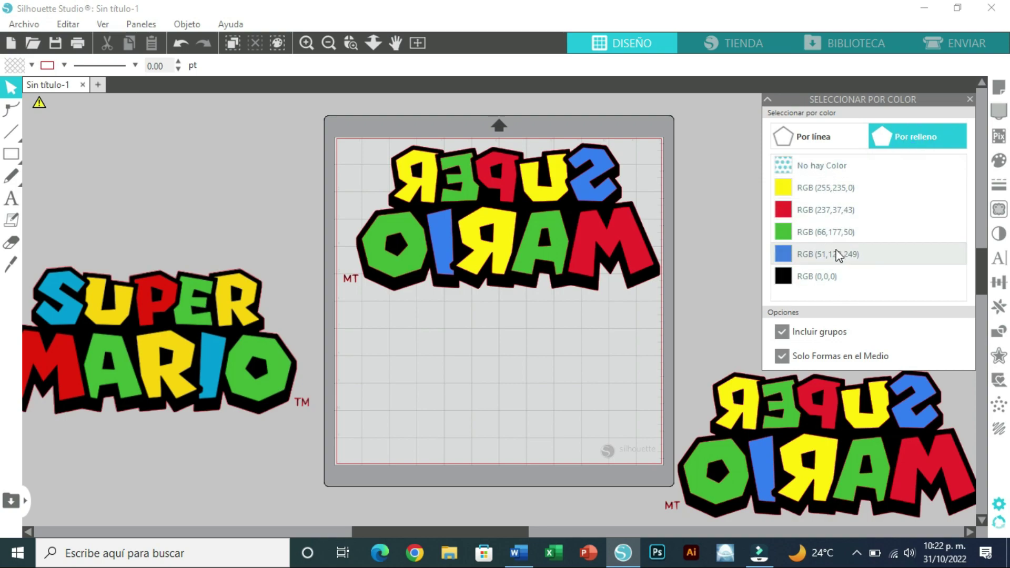
pyautogui.click(823, 276)
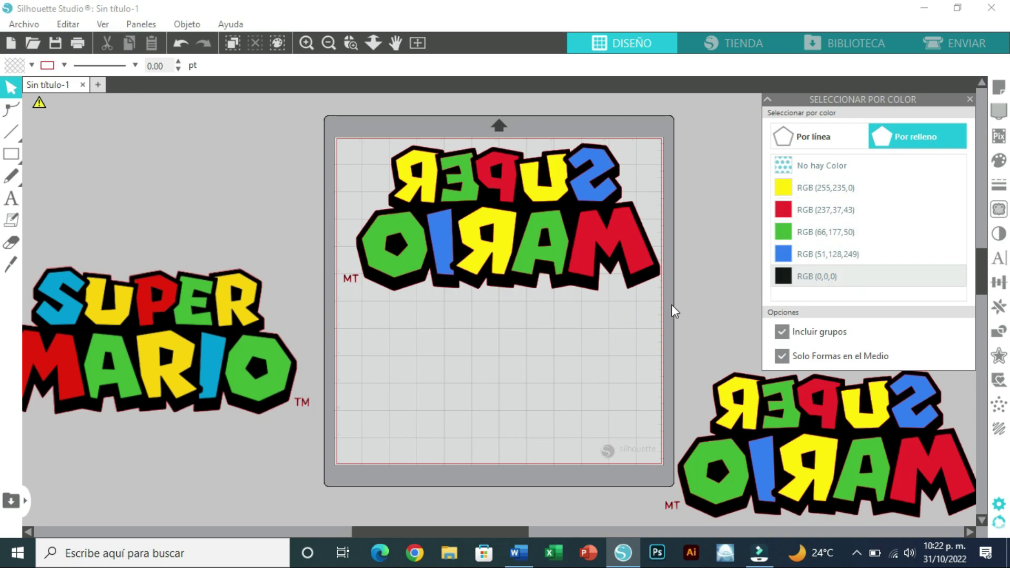
# - Delete the black logo outline from the mat and group the red P with its black inner shape
pyautogui.click(637, 283)
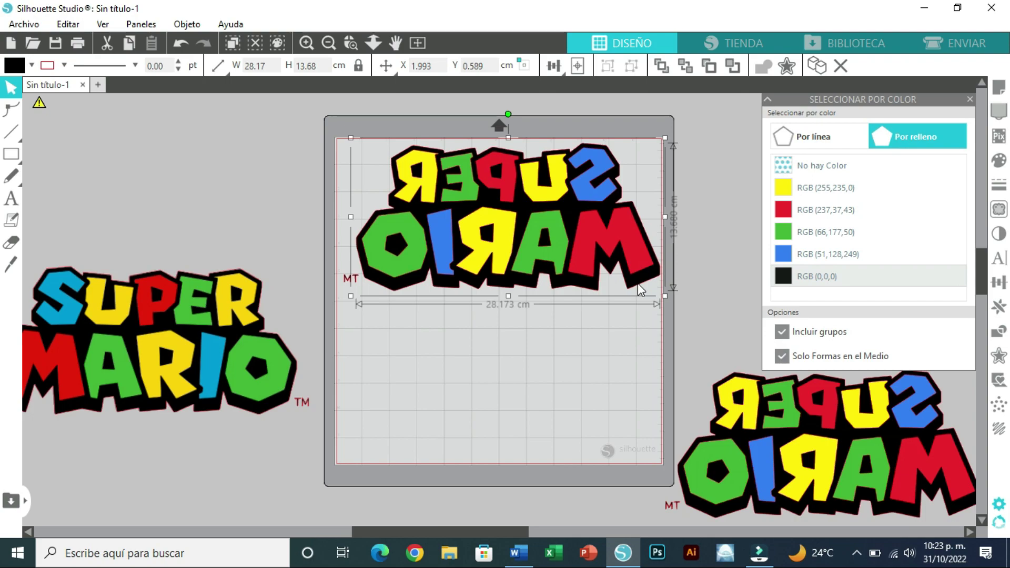
pyautogui.press('Delete')
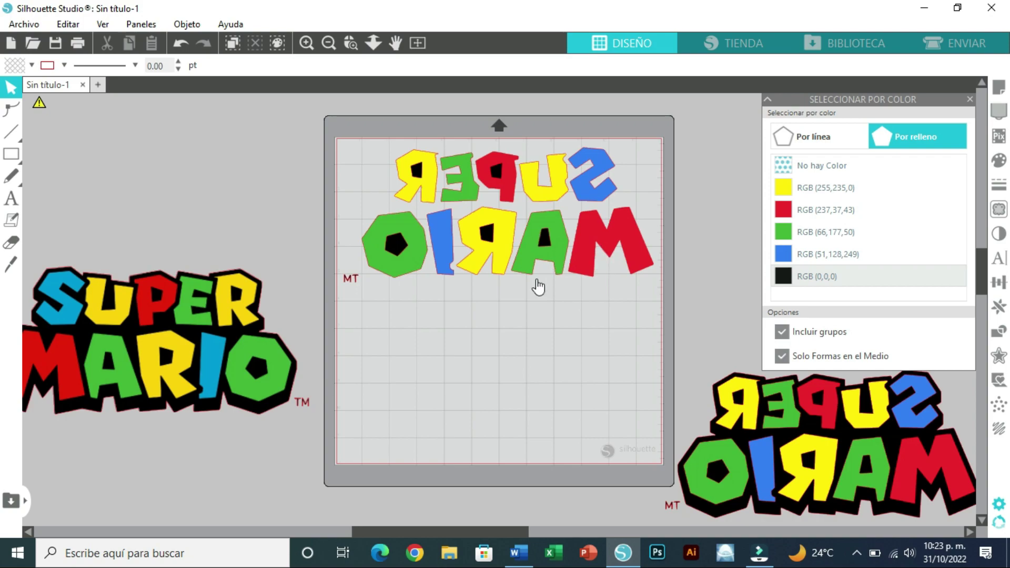
pyautogui.click(793, 210)
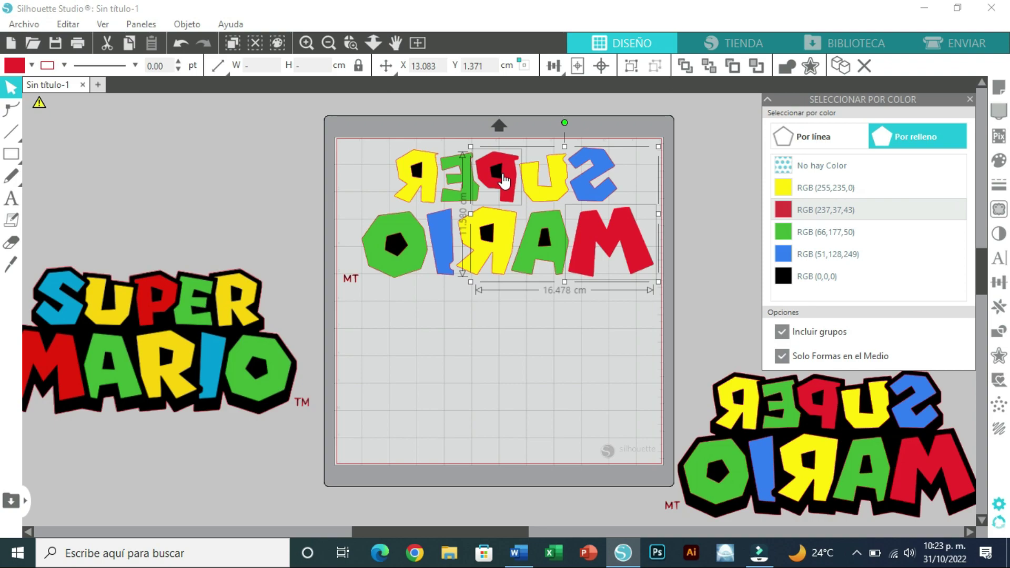
pyautogui.click(477, 122)
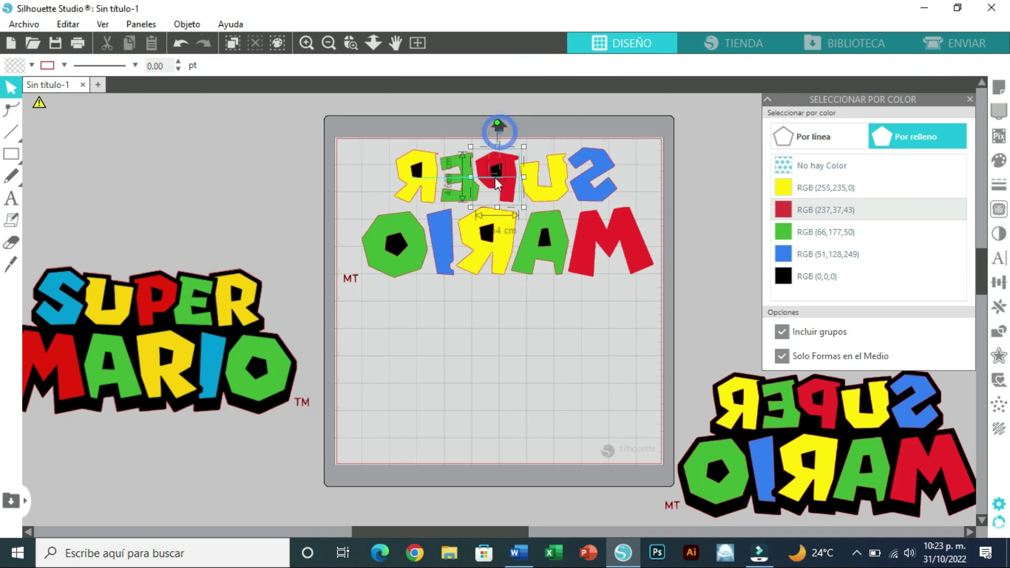
pyautogui.moveTo(494, 178); pyautogui.dragTo(503, 191)
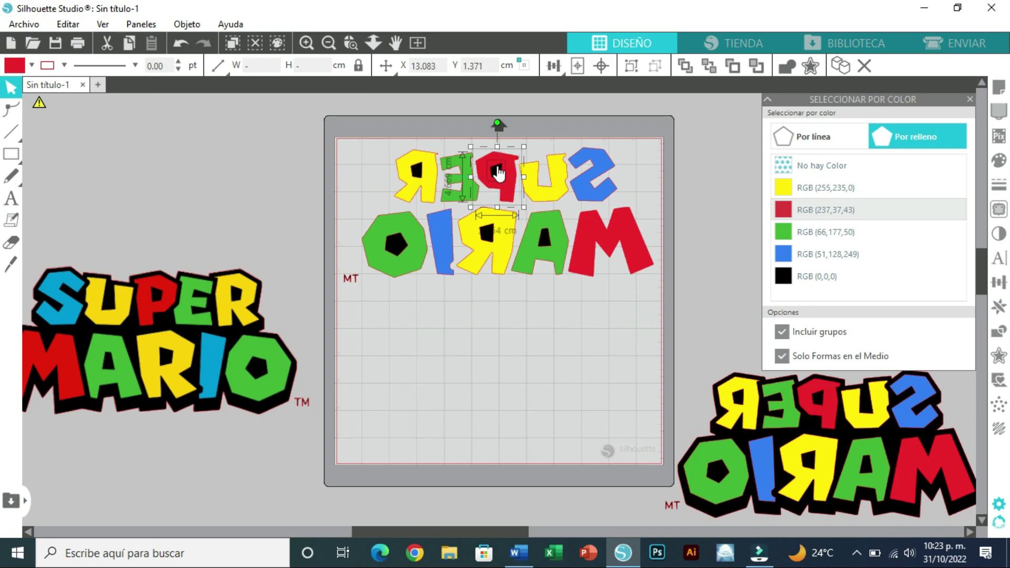
pyautogui.rightClick(497, 173)
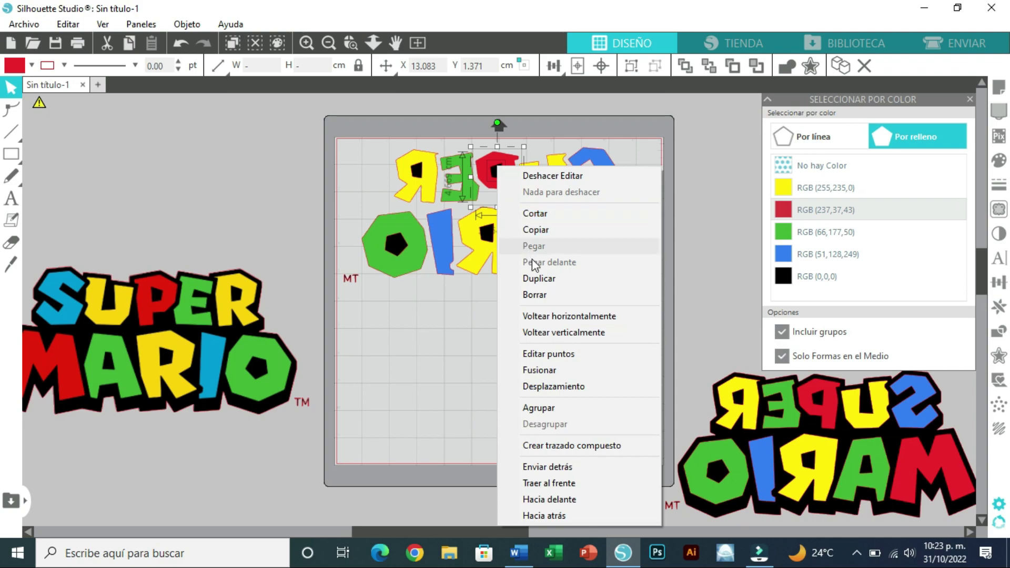
pyautogui.click(552, 405)
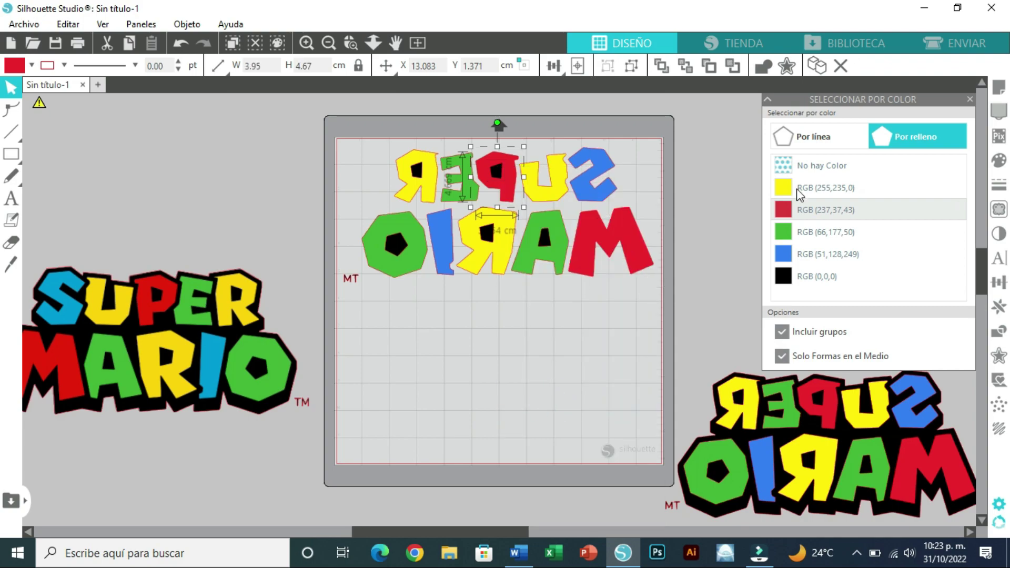
# - Select all red shapes by fill color, move them to the empty lower part of the mat and group them
pyautogui.click(805, 211)
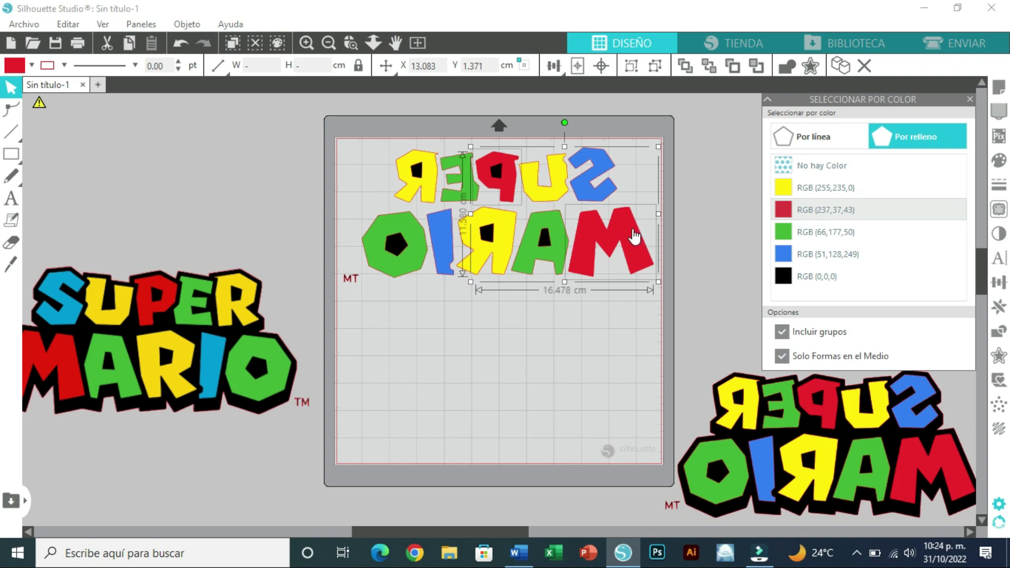
pyautogui.moveTo(634, 236); pyautogui.dragTo(538, 411)
pyautogui.rightClick(538, 411)
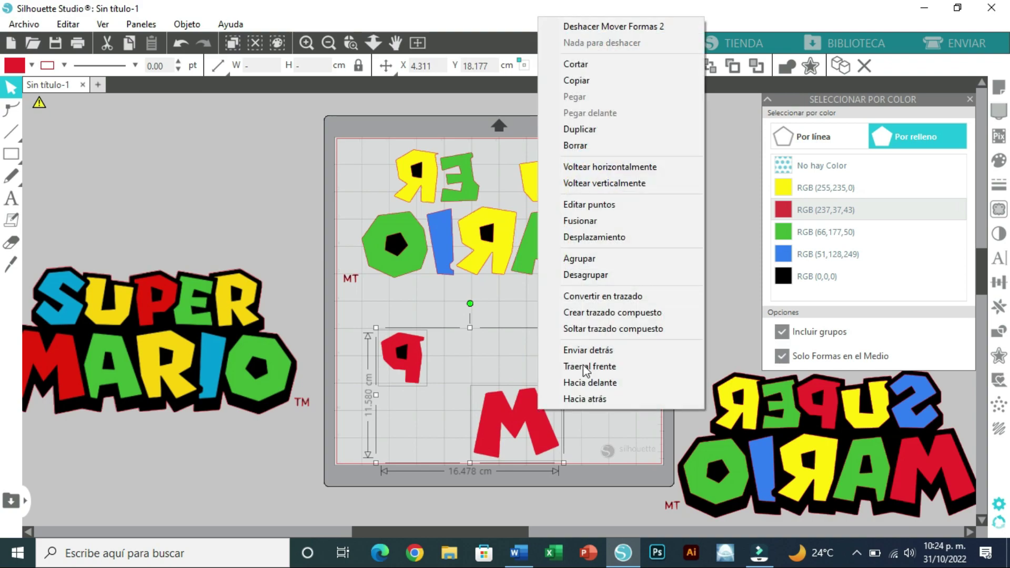
pyautogui.click(597, 258)
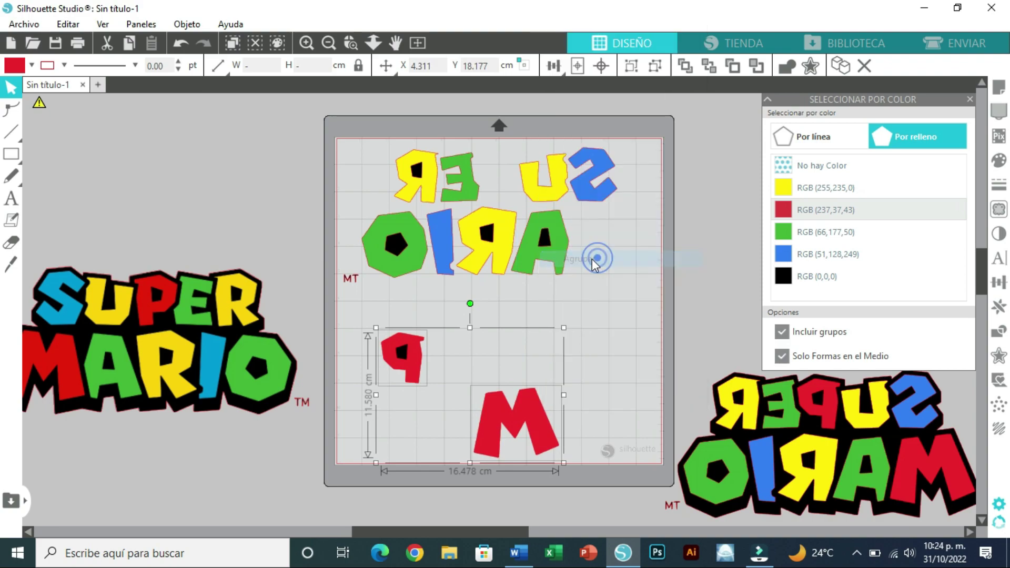
# - Group each of the two yellow R letters with its black inner shape
pyautogui.click(820, 189)
pyautogui.rightClick(462, 242)
pyautogui.click(526, 398)
pyautogui.rightClick(403, 221)
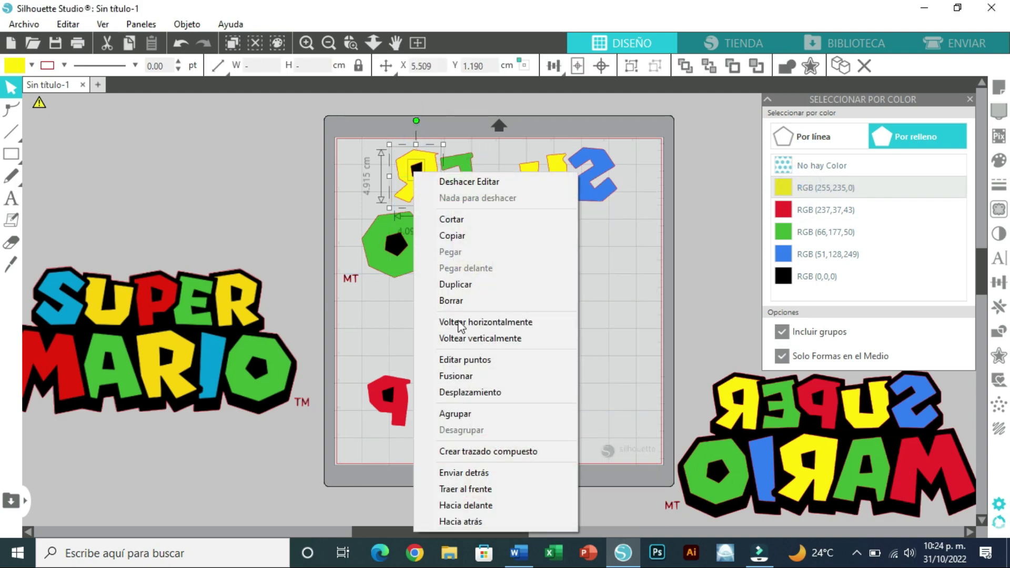
# - Select the yellow shapes by fill color, group them off the mat's right side, and move the red group off its lower-left corner
pyautogui.click(819, 188)
pyautogui.moveTo(487, 239); pyautogui.dragTo(679, 368)
pyautogui.rightClick(721, 315)
pyautogui.click(791, 295)
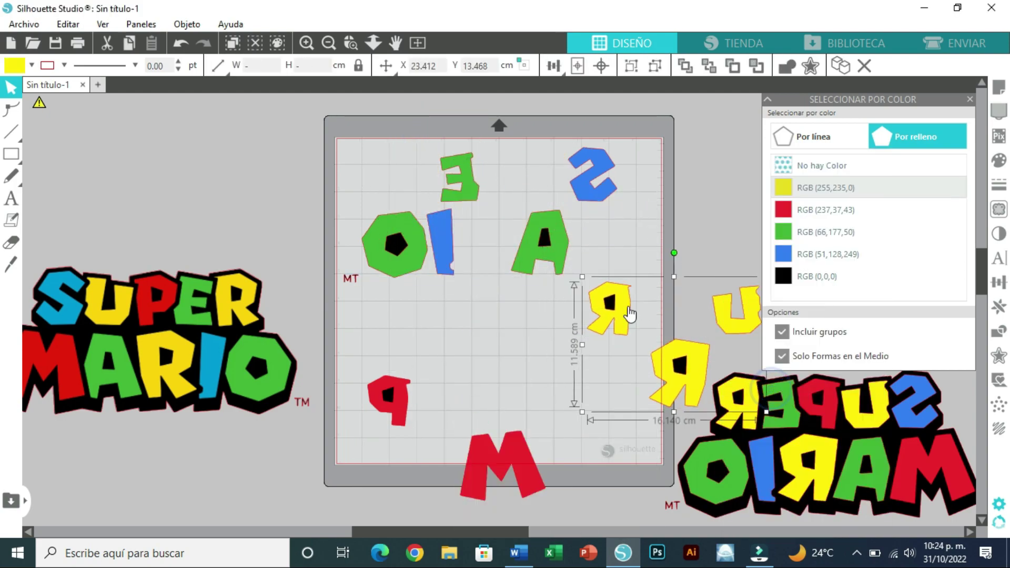
pyautogui.moveTo(518, 441); pyautogui.dragTo(363, 484)
# - Group the green A and the green O with their black inner shapes
pyautogui.rightClick(548, 238)
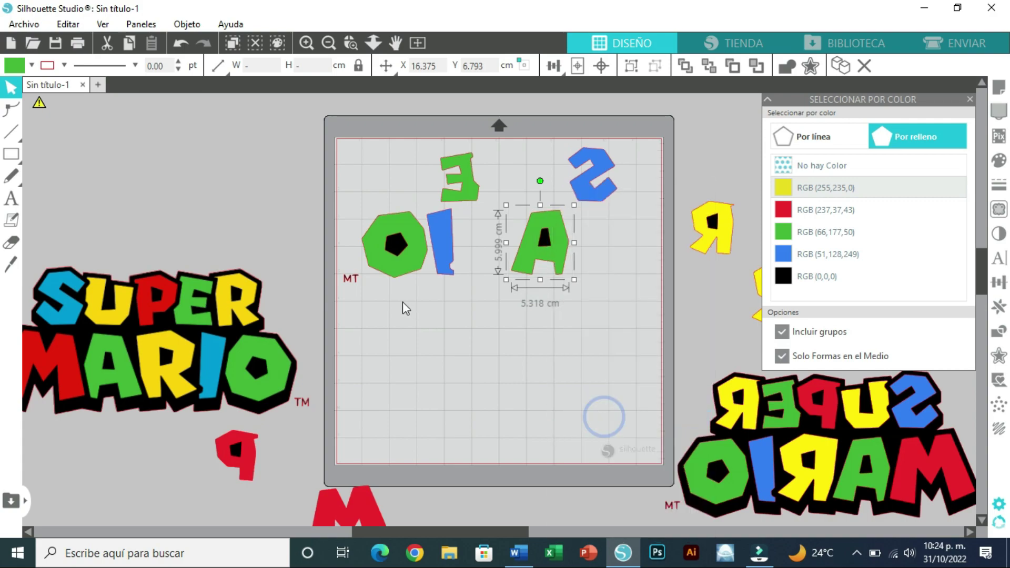
pyautogui.click(400, 247)
pyautogui.rightClick(399, 246)
pyautogui.click(458, 421)
# - Select the green shapes by fill color, group them and move the group below the mat
pyautogui.click(826, 232)
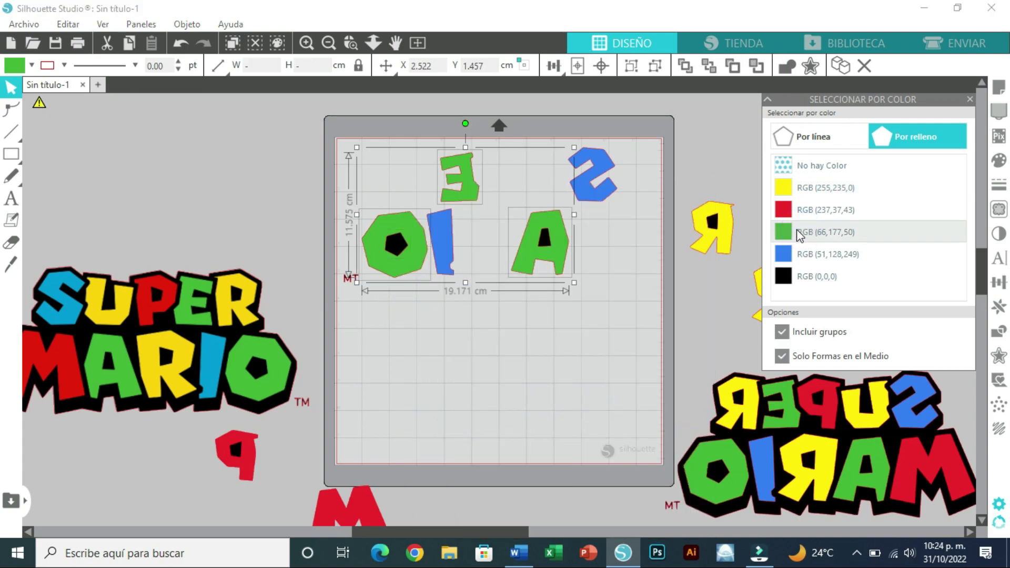
pyautogui.moveTo(542, 232); pyautogui.dragTo(617, 436)
pyautogui.rightClick(618, 436)
pyautogui.click(664, 291)
pyautogui.moveTo(536, 384); pyautogui.dragTo(599, 504)
# - Select the blue shapes by fill color, group them and move the group off the mat to its upper left
pyautogui.click(825, 254)
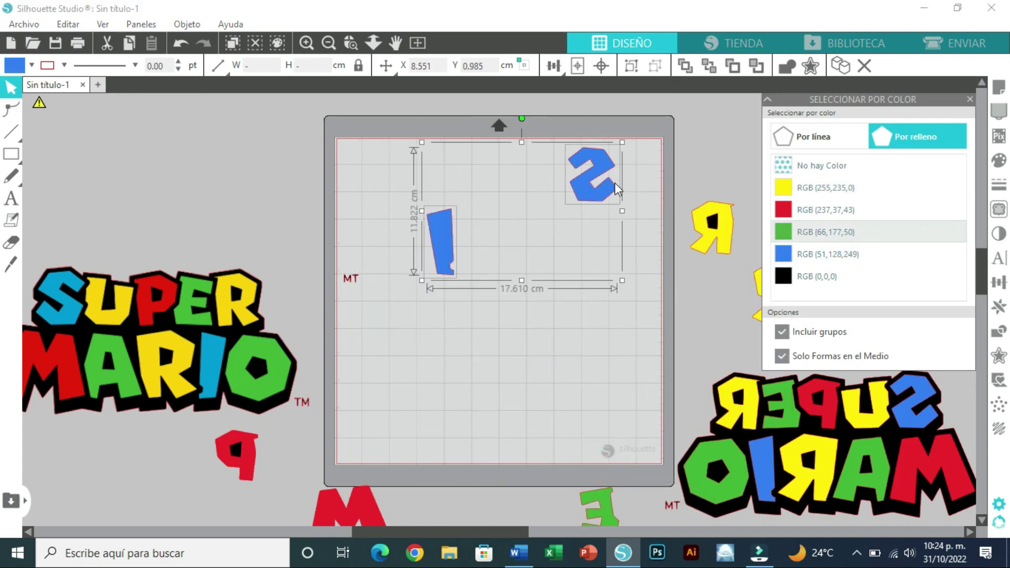
pyautogui.rightClick(615, 182)
pyautogui.click(657, 413)
pyautogui.moveTo(591, 195); pyautogui.dragTo(221, 166)
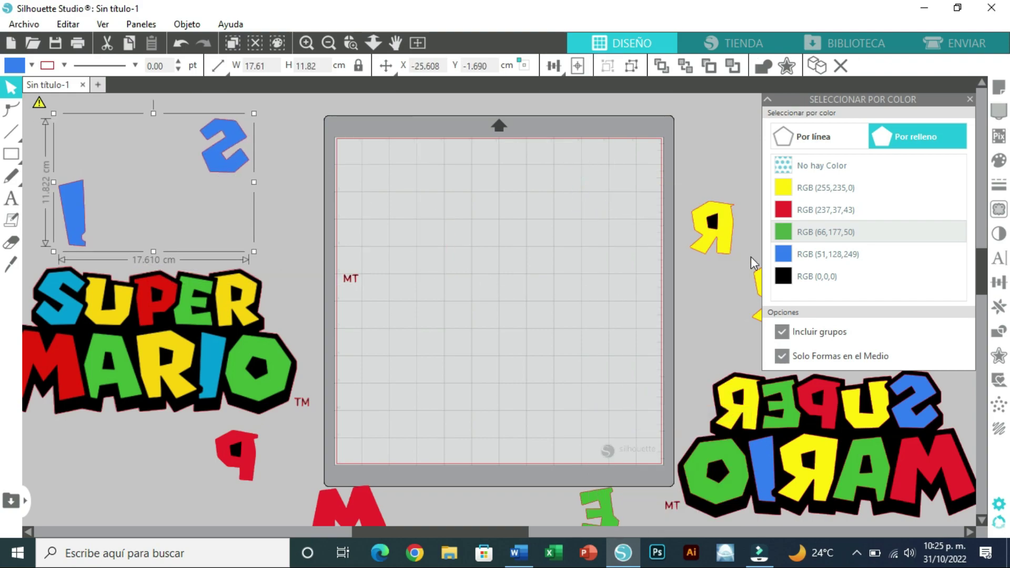
# - Delete the mirrored TM mark from the mat and bring the yellow group into the mat's upper-left area
pyautogui.moveTo(334, 260); pyautogui.dragTo(361, 289)
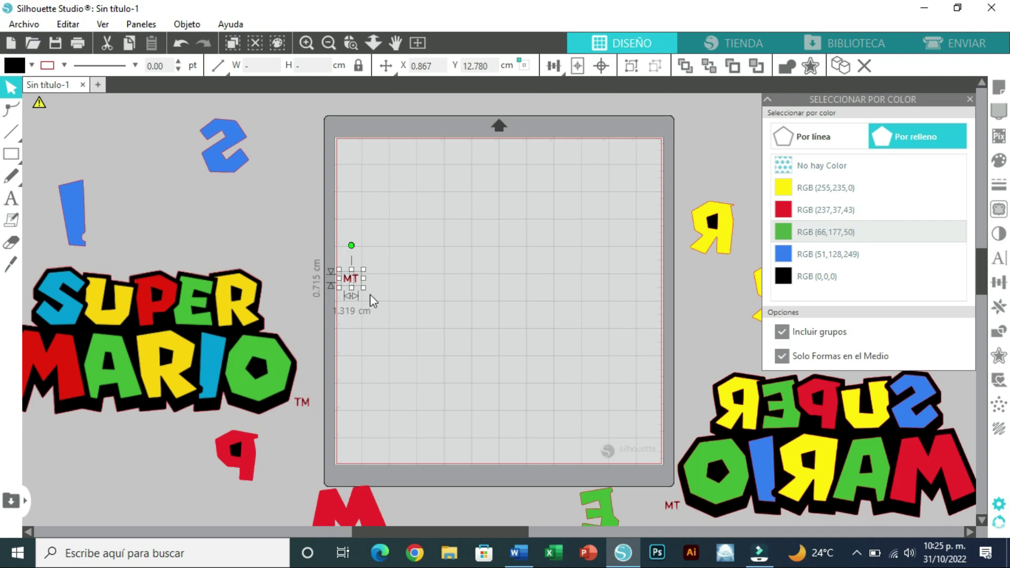
pyautogui.press('Delete')
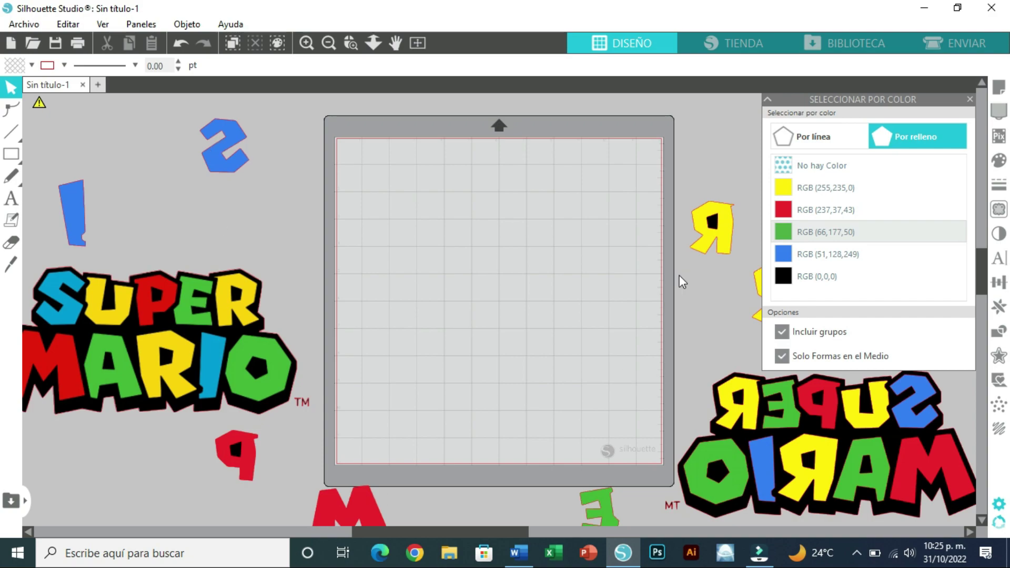
pyautogui.moveTo(725, 219); pyautogui.dragTo(439, 184)
pyautogui.press('Escape')
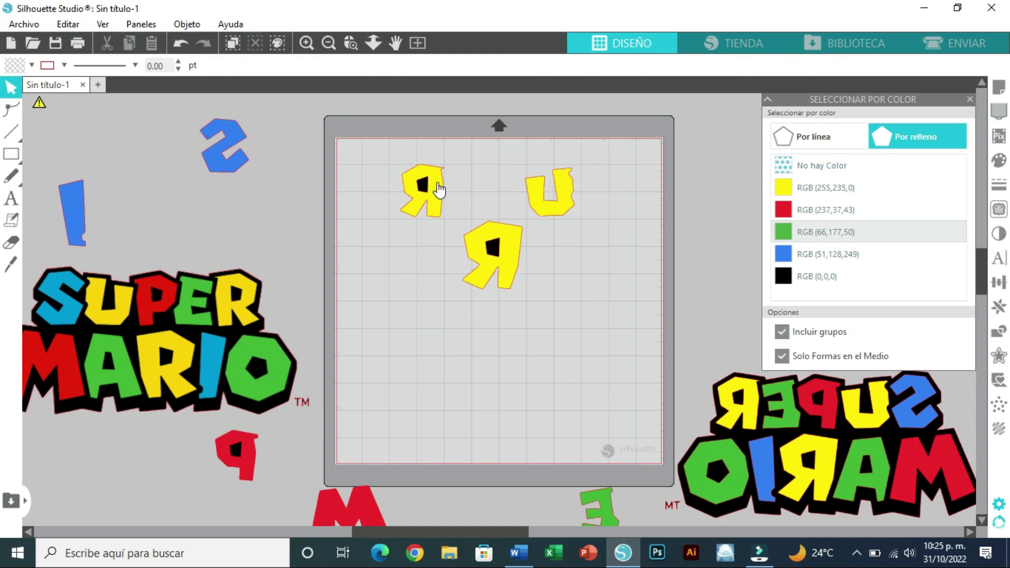
pyautogui.moveTo(439, 190); pyautogui.dragTo(399, 182)
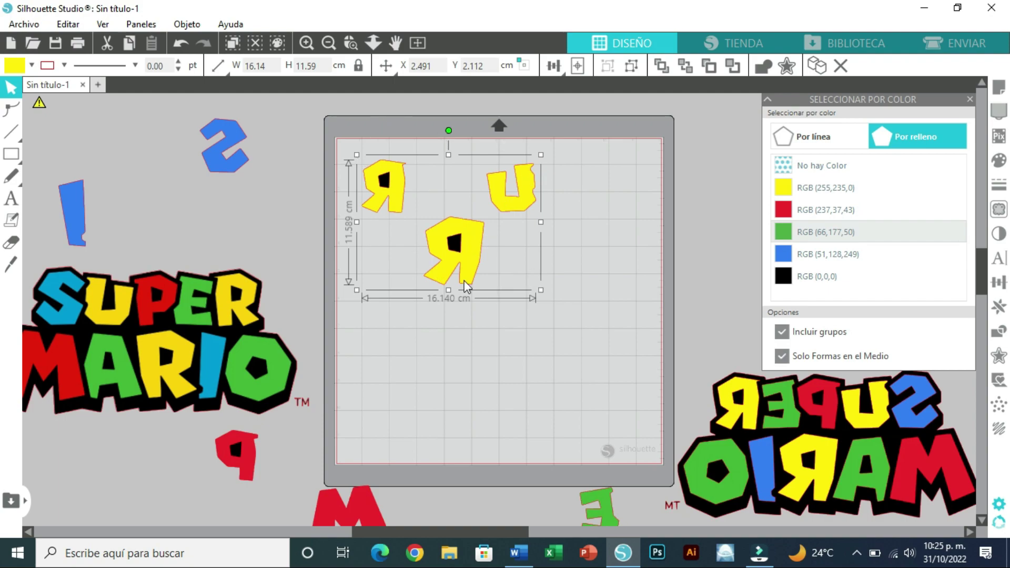
# - Ungroup the yellow letters and pack them in the mat's upper-left corner, the two Rs side by side with the U below
pyautogui.rightClick(450, 250)
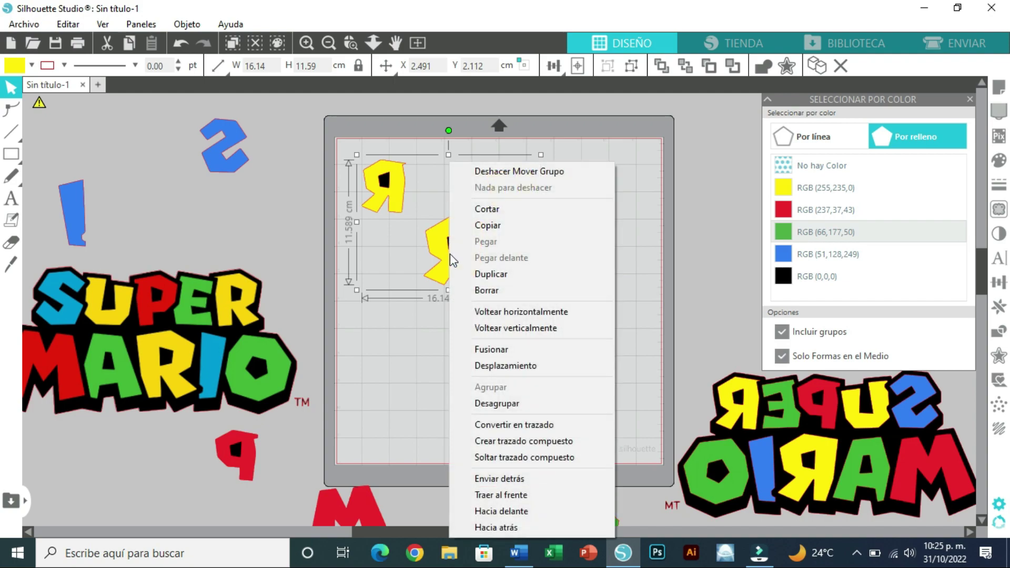
pyautogui.click(510, 406)
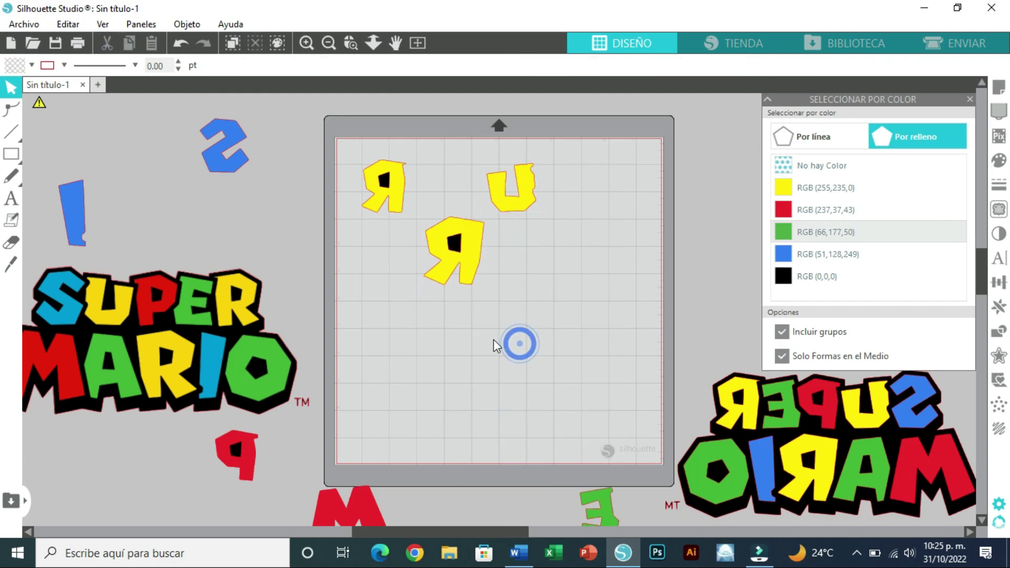
pyautogui.moveTo(515, 342); pyautogui.dragTo(386, 260)
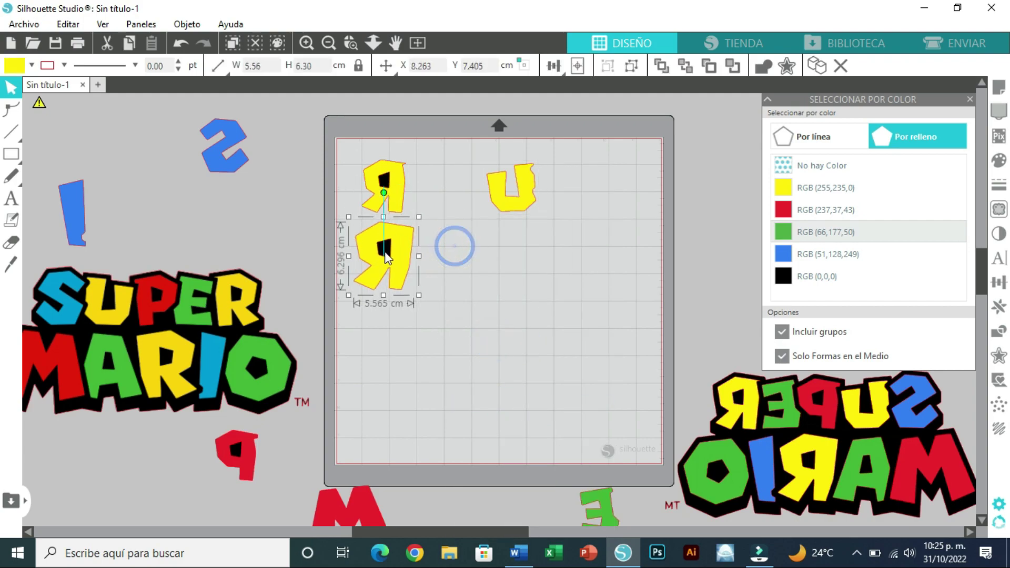
pyautogui.moveTo(397, 192); pyautogui.dragTo(376, 178)
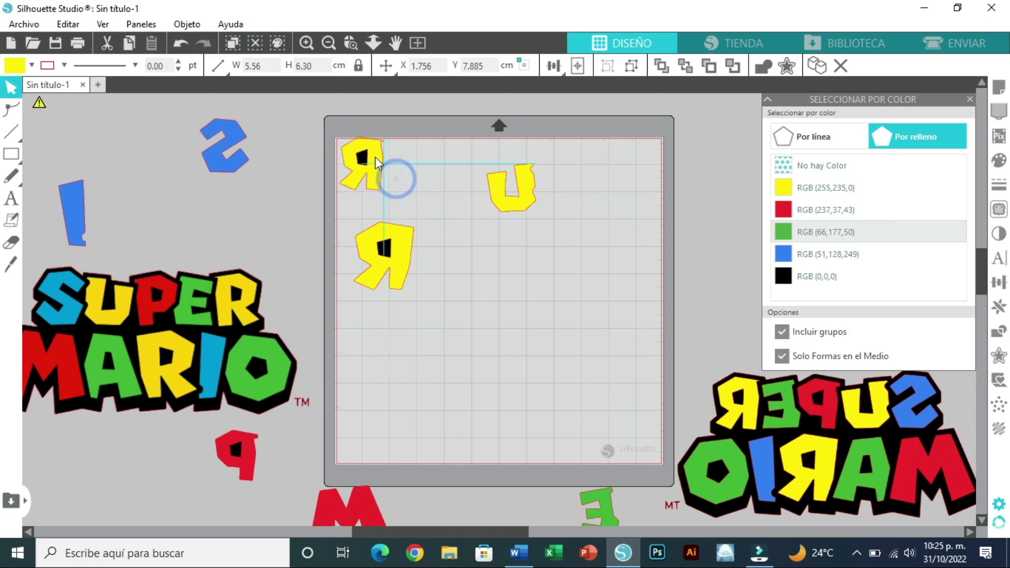
pyautogui.moveTo(395, 222); pyautogui.dragTo(425, 145)
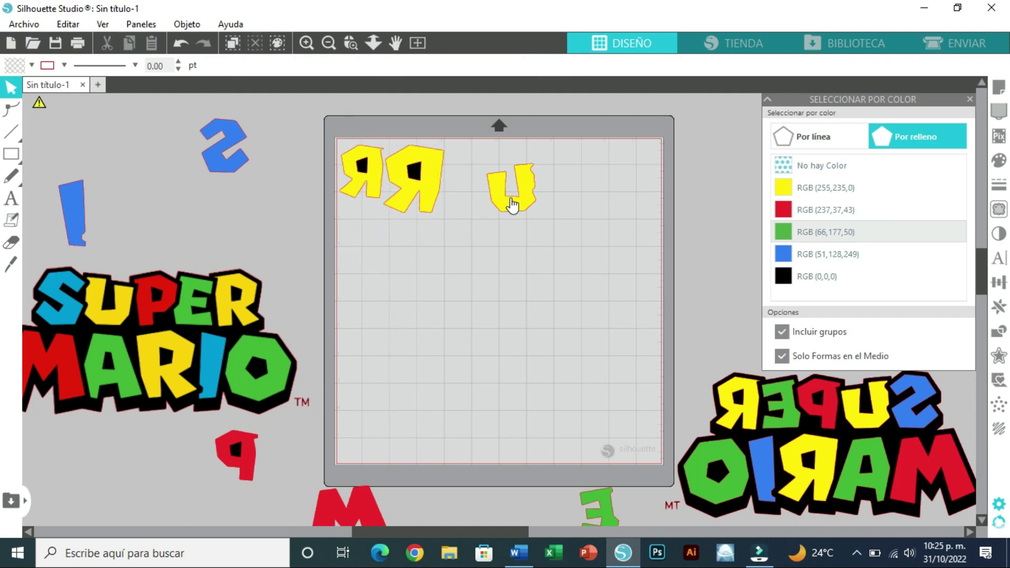
pyautogui.moveTo(512, 204); pyautogui.dragTo(364, 249)
# - Group the packed yellow letters and move the group to the mat's right edge
pyautogui.moveTo(472, 279); pyautogui.dragTo(353, 148)
pyautogui.rightClick(356, 146)
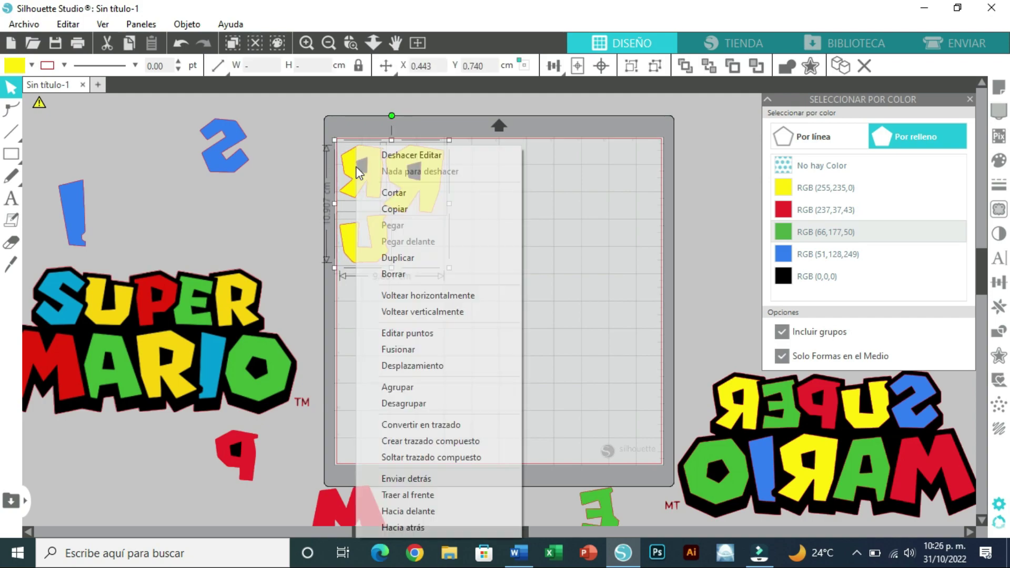
pyautogui.click(419, 390)
pyautogui.moveTo(374, 183); pyautogui.dragTo(661, 220)
# - Bring the red group onto the mat, ungroup it and place the M and P side by side in the upper-left corner
pyautogui.moveTo(388, 488); pyautogui.dragTo(395, 168)
pyautogui.rightClick(512, 258)
pyautogui.click(579, 406)
pyautogui.click(550, 275)
pyautogui.moveTo(423, 297); pyautogui.dragTo(450, 159)
# - Ungroup the red P, group the red letters together and move the group to the mat's lower edge
pyautogui.rightClick(449, 160)
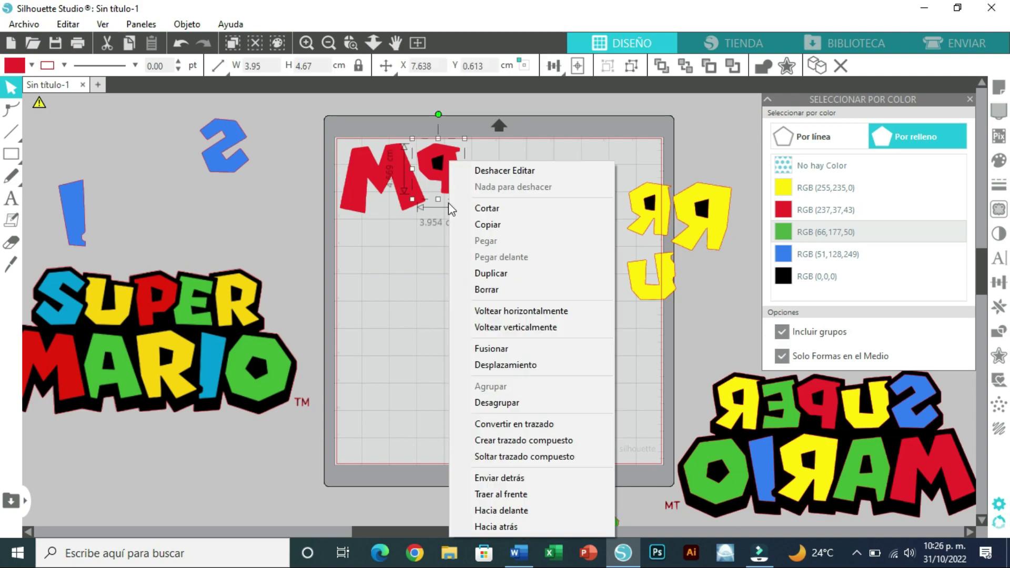
pyautogui.click(504, 402)
pyautogui.rightClick(363, 146)
pyautogui.click(426, 387)
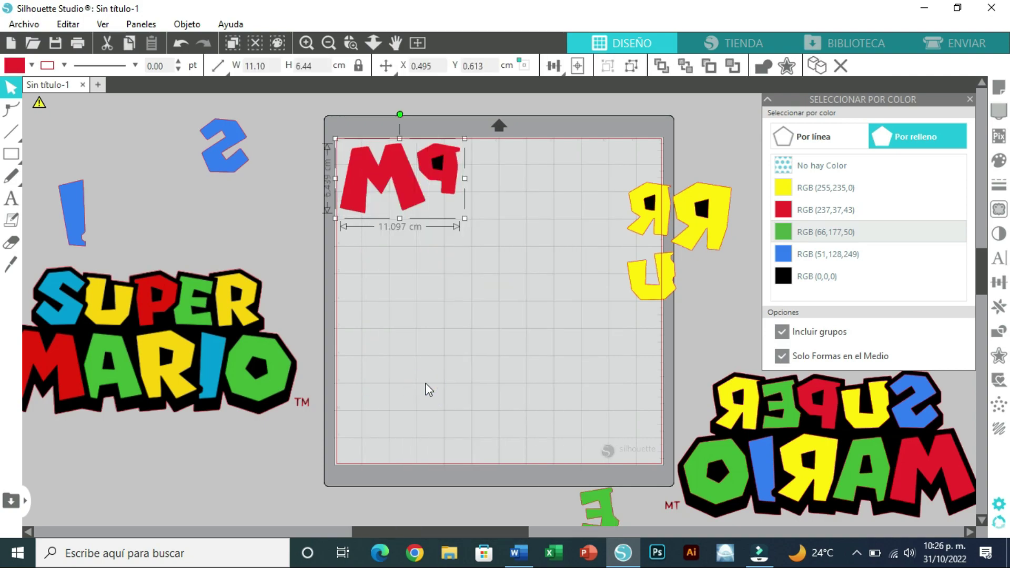
pyautogui.moveTo(416, 174); pyautogui.dragTo(473, 468)
# - Bring the blue group onto the mat and ungroup its letters
pyautogui.moveTo(226, 163); pyautogui.dragTo(542, 238)
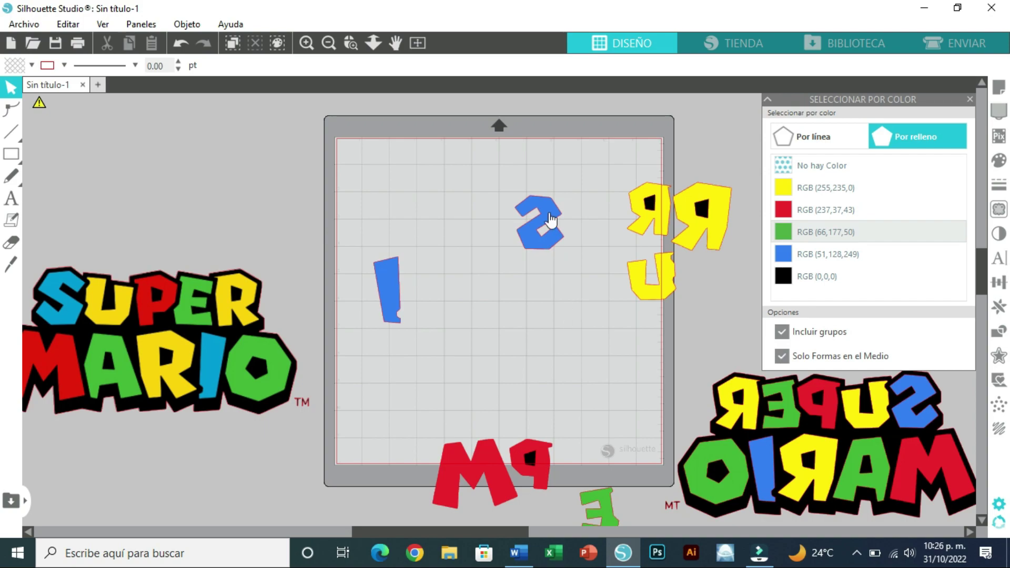
pyautogui.rightClick(541, 260)
pyautogui.click(595, 400)
pyautogui.click(596, 368)
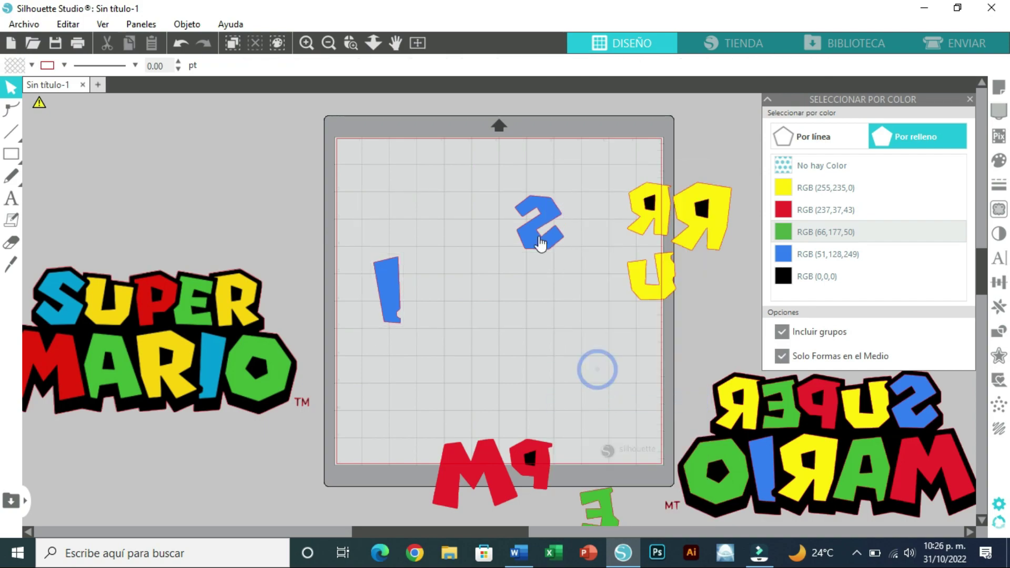
# - Place the blue I and S side by side in the mat's upper-left corner and group them
pyautogui.moveTo(539, 221); pyautogui.dragTo(521, 217)
pyautogui.moveTo(392, 275); pyautogui.dragTo(360, 166)
pyautogui.moveTo(531, 211); pyautogui.dragTo(408, 159)
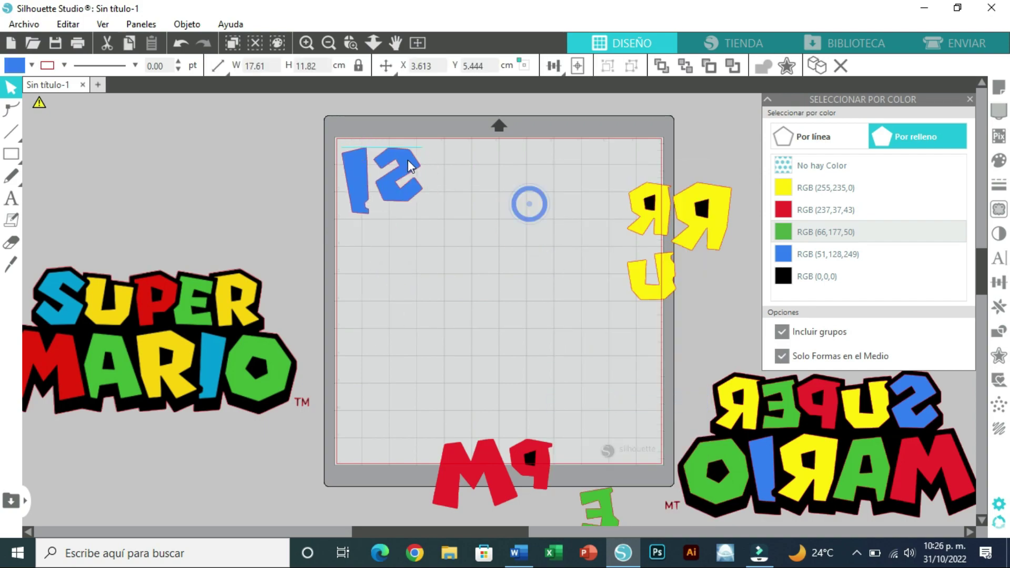
pyautogui.moveTo(446, 246); pyautogui.dragTo(332, 138)
pyautogui.rightClick(352, 174)
pyautogui.click(413, 406)
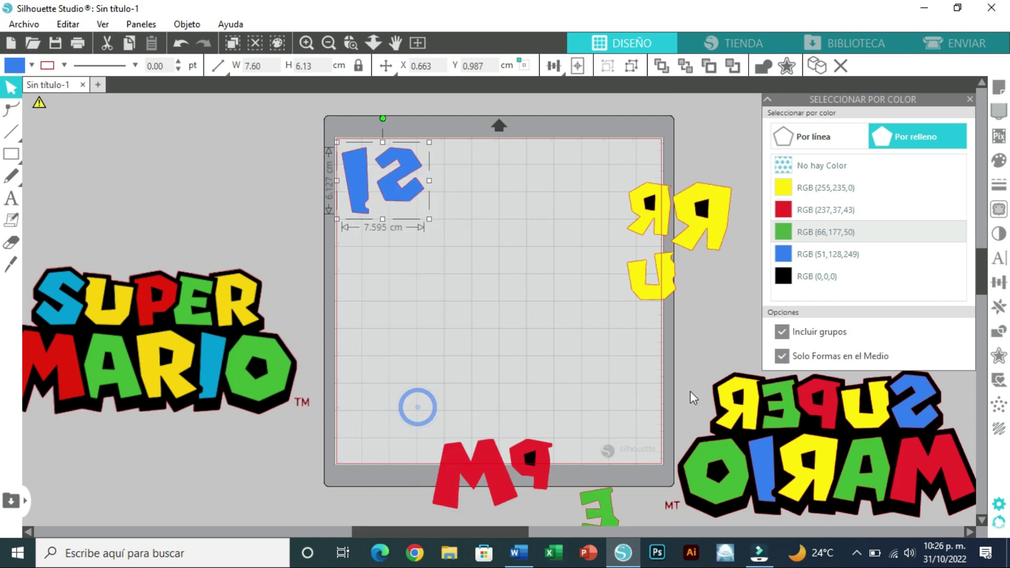
# - Bring the green group onto the middle of the mat and ungroup its letters
pyautogui.scroll(-1, 712, 276)
pyautogui.moveTo(599, 465); pyautogui.dragTo(497, 202)
pyautogui.scroll(1, 498, 208)
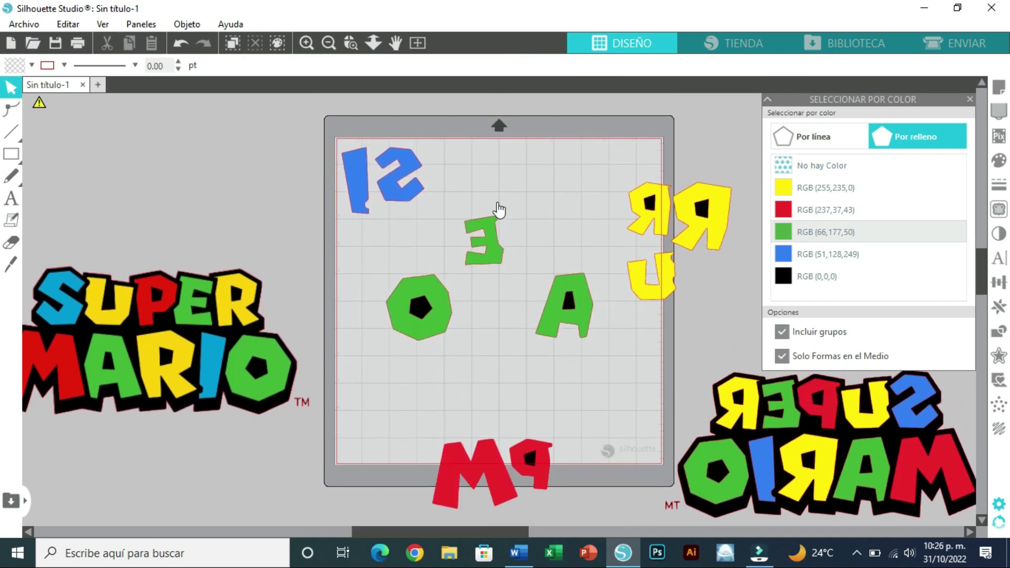
pyautogui.rightClick(486, 163)
pyautogui.click(545, 399)
pyautogui.click(524, 395)
# - Move the blue group left off the mat and pack the green O, E and A in the mat's upper-left corner
pyautogui.moveTo(395, 185); pyautogui.dragTo(228, 187)
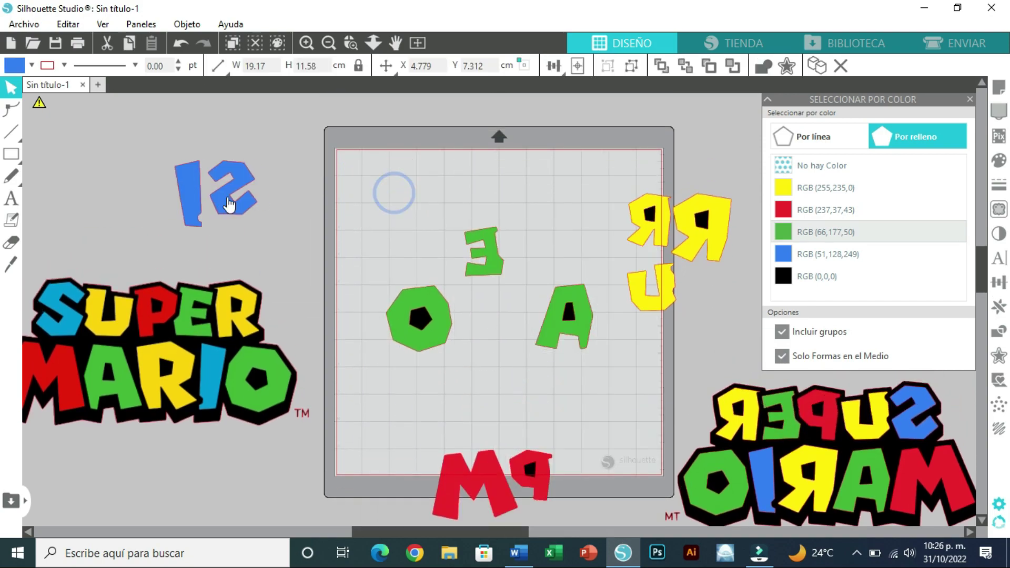
pyautogui.moveTo(405, 297); pyautogui.dragTo(364, 169)
pyautogui.moveTo(492, 250); pyautogui.dragTo(444, 173)
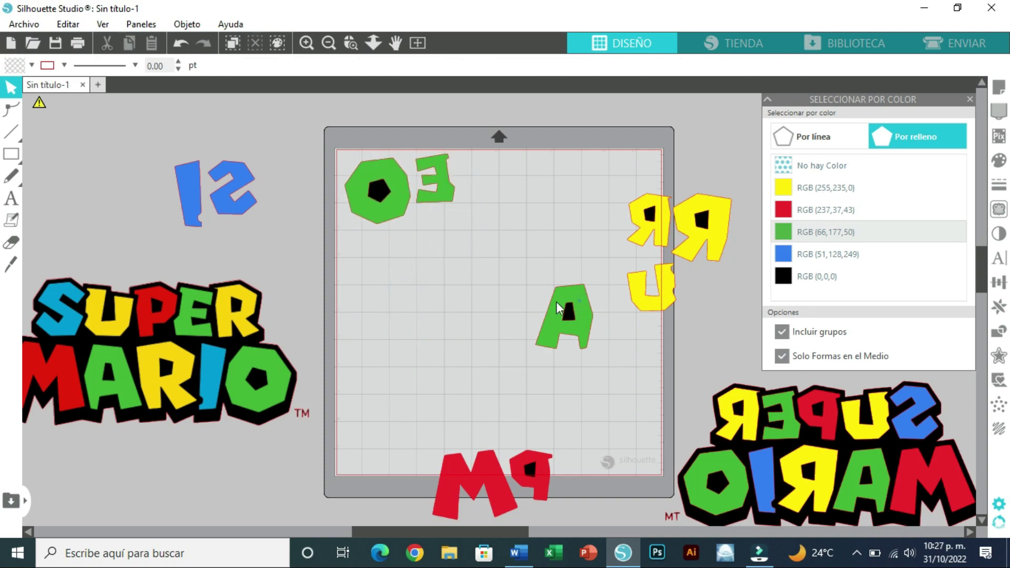
pyautogui.moveTo(571, 301); pyautogui.dragTo(429, 226)
# - Group the packed green letters
pyautogui.moveTo(324, 124); pyautogui.dragTo(473, 303)
pyautogui.rightClick(386, 185)
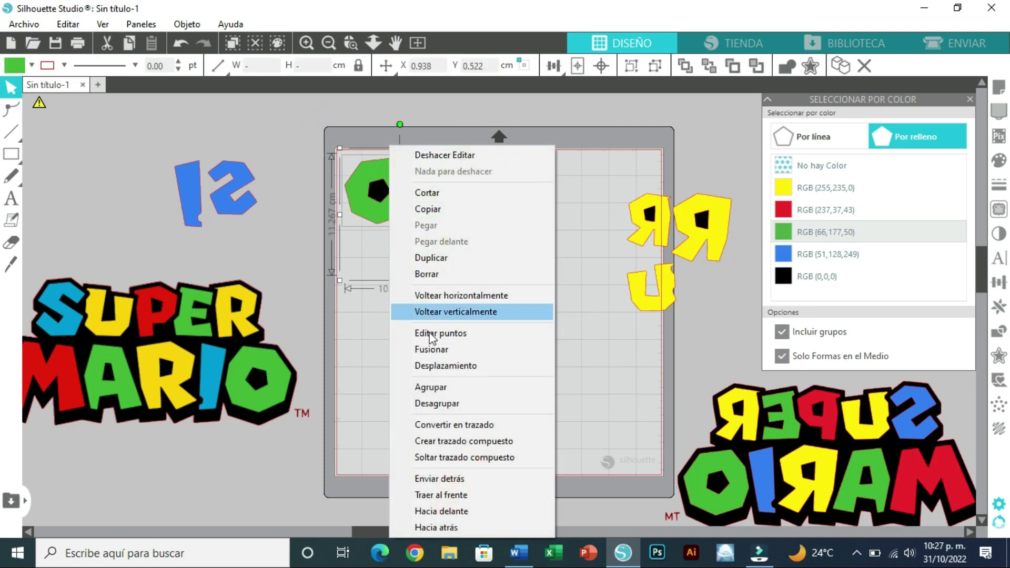
pyautogui.click(440, 384)
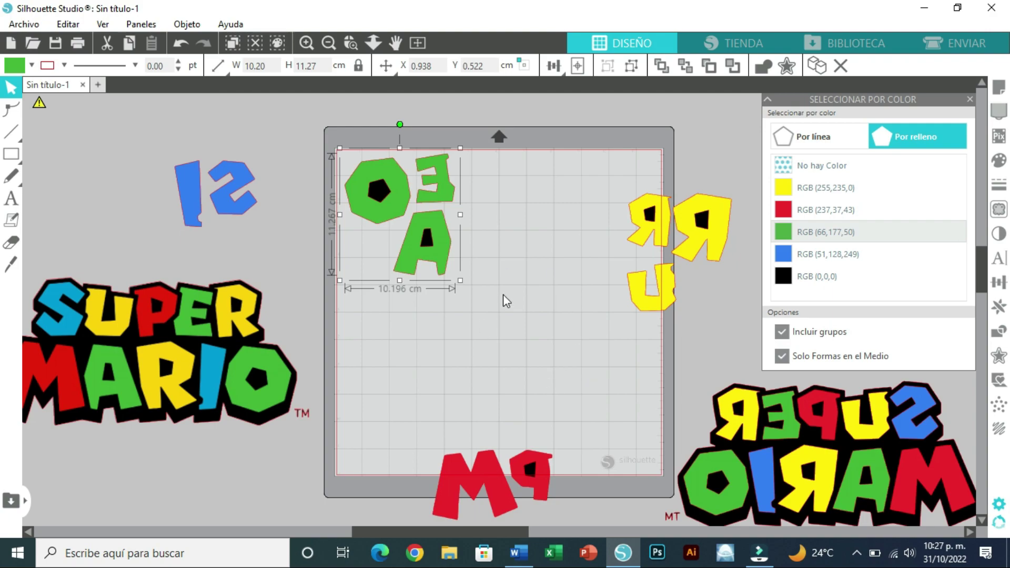
# - Move the yellow group beside the green letters and the red group fully inside the mat's lower area
pyautogui.moveTo(647, 232); pyautogui.dragTo(524, 203)
pyautogui.moveTo(500, 485); pyautogui.dragTo(500, 424)
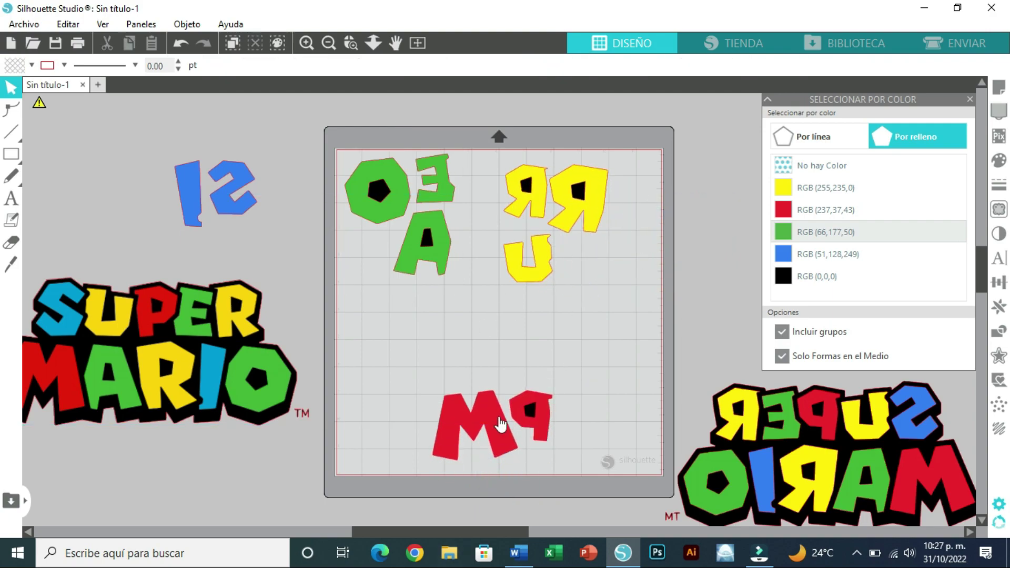
pyautogui.moveTo(229, 197); pyautogui.dragTo(395, 329)
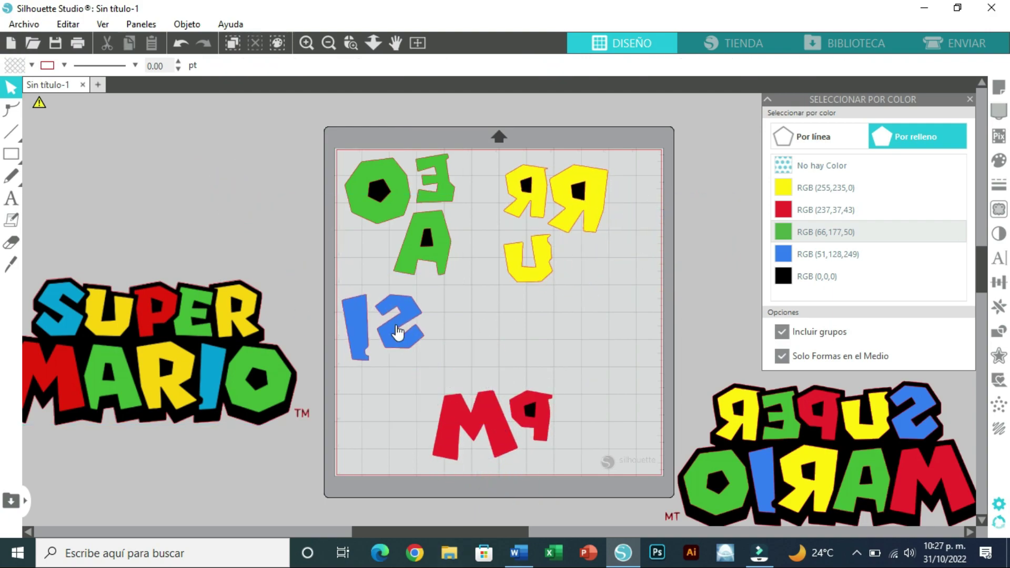
pyautogui.moveTo(479, 405); pyautogui.dragTo(500, 319)
pyautogui.hotkey('ctrl', 'z')
pyautogui.hotkey('ctrl', 'z')
# - Place the blue group below the green letters and the red group beside it, below the yellow letters
pyautogui.moveTo(229, 197); pyautogui.dragTo(398, 333)
pyautogui.moveTo(480, 406); pyautogui.dragTo(499, 316)
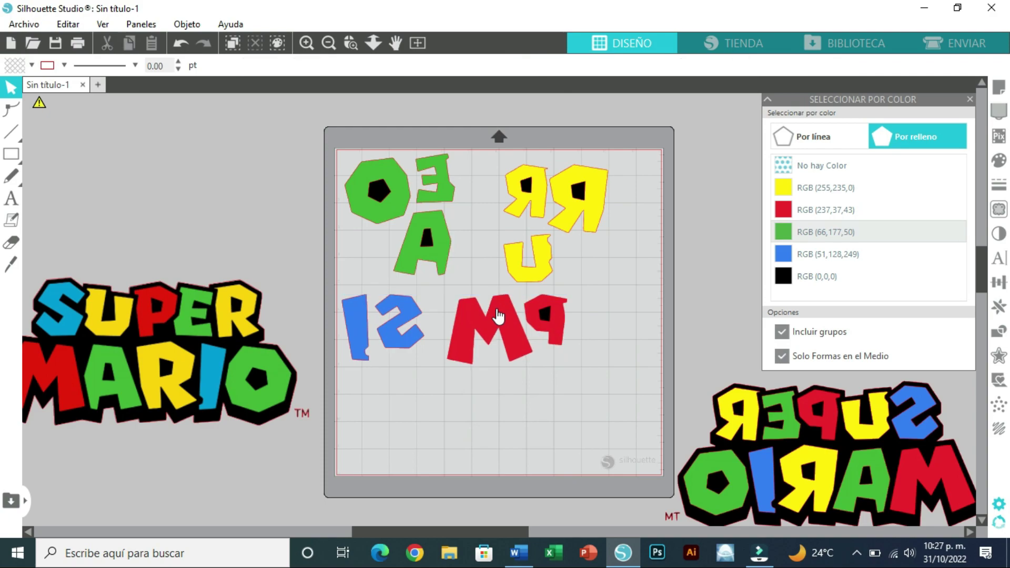